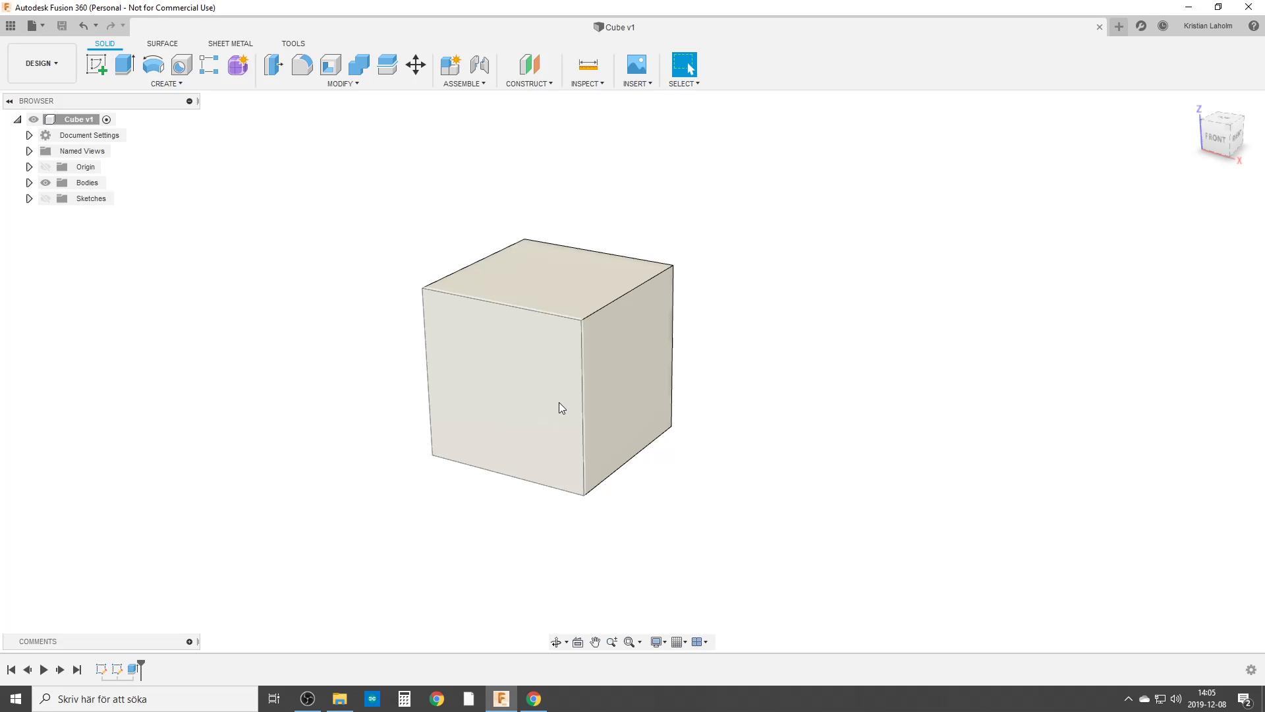
# Zoom and orbit the Cube v1 cube to view it from another angle
pyautogui.scroll(2, 549, 403)
pyautogui.scroll(-2, 549, 404)
pyautogui.moveTo(548, 403)
pyautogui.keyDown('shift'); pyautogui.mouseDown(button='middle')
pyautogui.moveTo(542, 432)
pyautogui.moveTo(523, 409)
pyautogui.moveTo(565, 401)
pyautogui.moveTo(553, 429)
pyautogui.moveTo(488, 424)
pyautogui.moveTo(517, 421)
pyautogui.moveTo(564, 340)
pyautogui.moveTo(550, 418)
pyautogui.moveTo(491, 418)
pyautogui.moveTo(564, 412)
pyautogui.moveTo(584, 373)
pyautogui.moveTo(562, 407)
pyautogui.moveTo(520, 403)
pyautogui.moveTo(576, 404)
pyautogui.moveTo(582, 362)
pyautogui.moveTo(540, 406)
pyautogui.mouseUp(button='middle'); pyautogui.keyUp('shift')
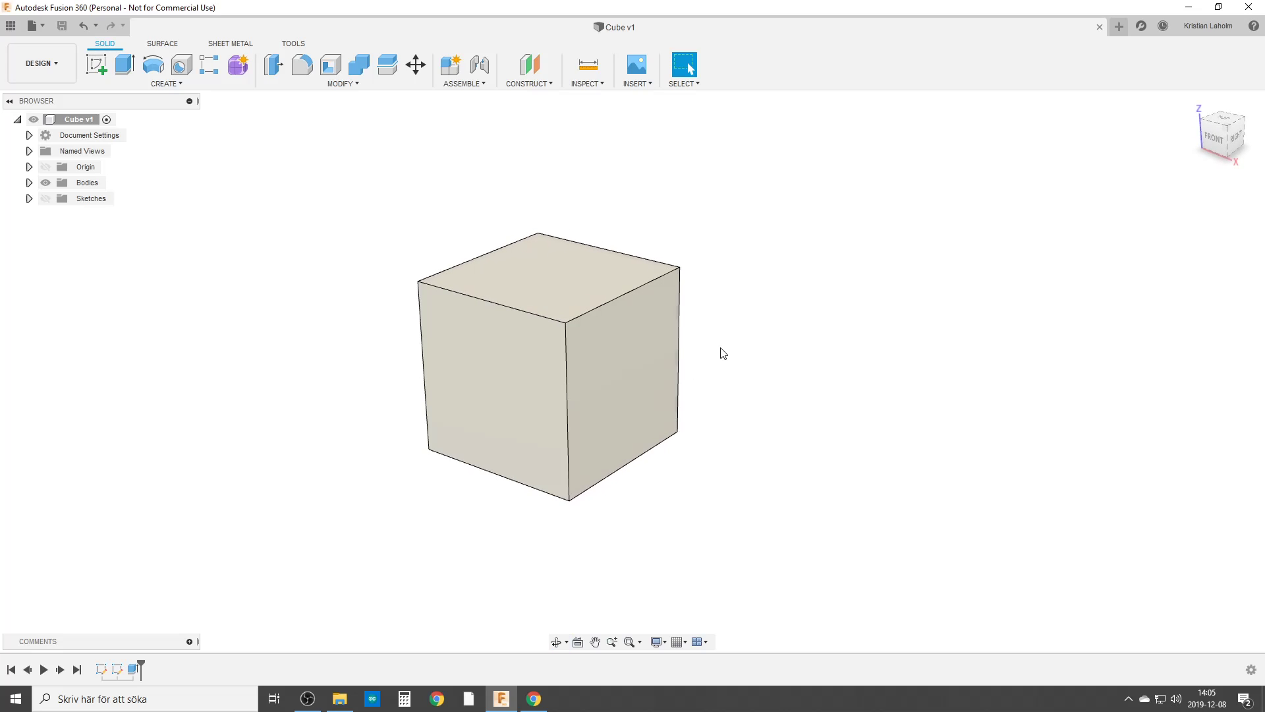
# Start a new Untitled design with a sketch on the horizontal ground plane
pyautogui.click(1119, 27)
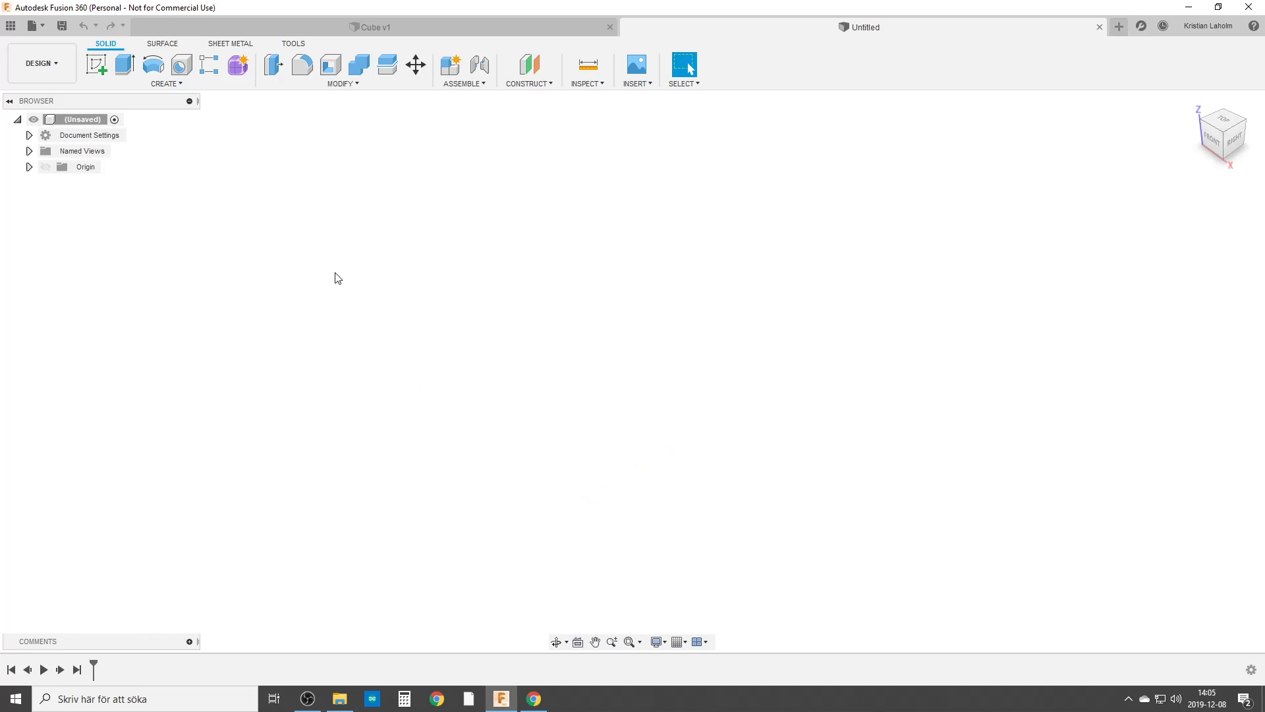
pyautogui.click(93, 64)
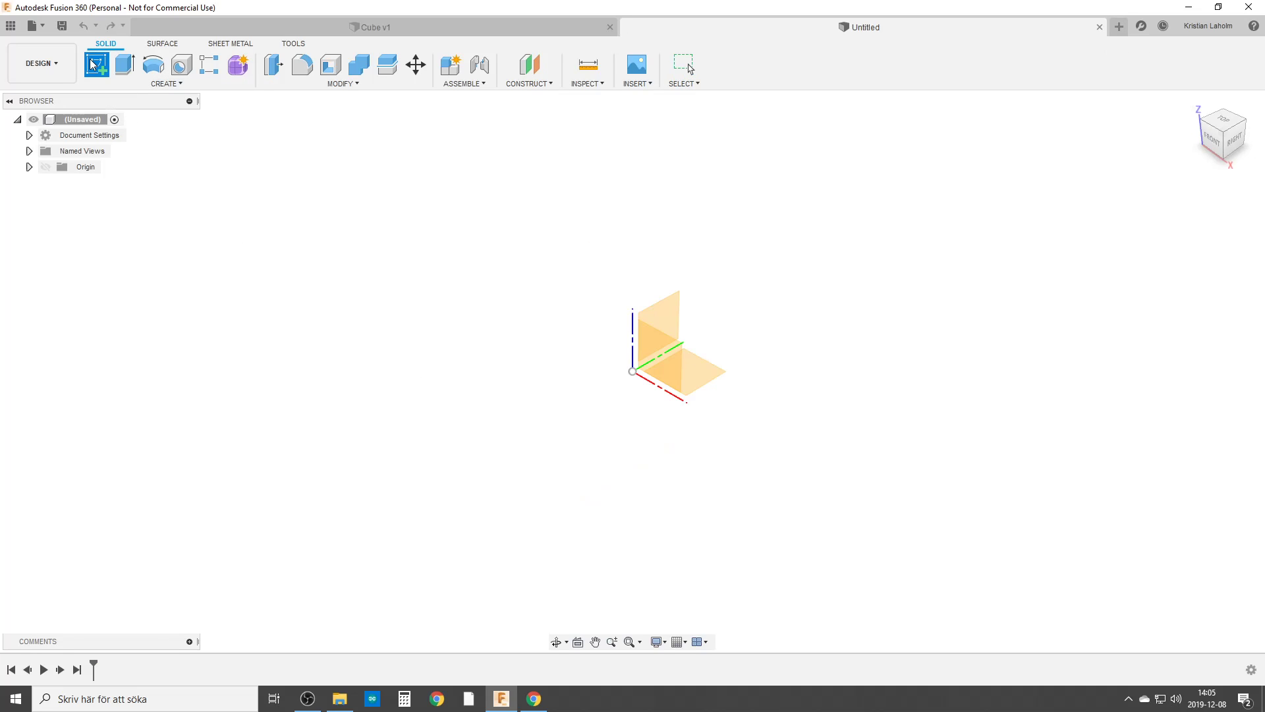
pyautogui.click(706, 379)
# Draw a four-sided circumscribed polygon square centred on the origin
pyautogui.click(167, 83)
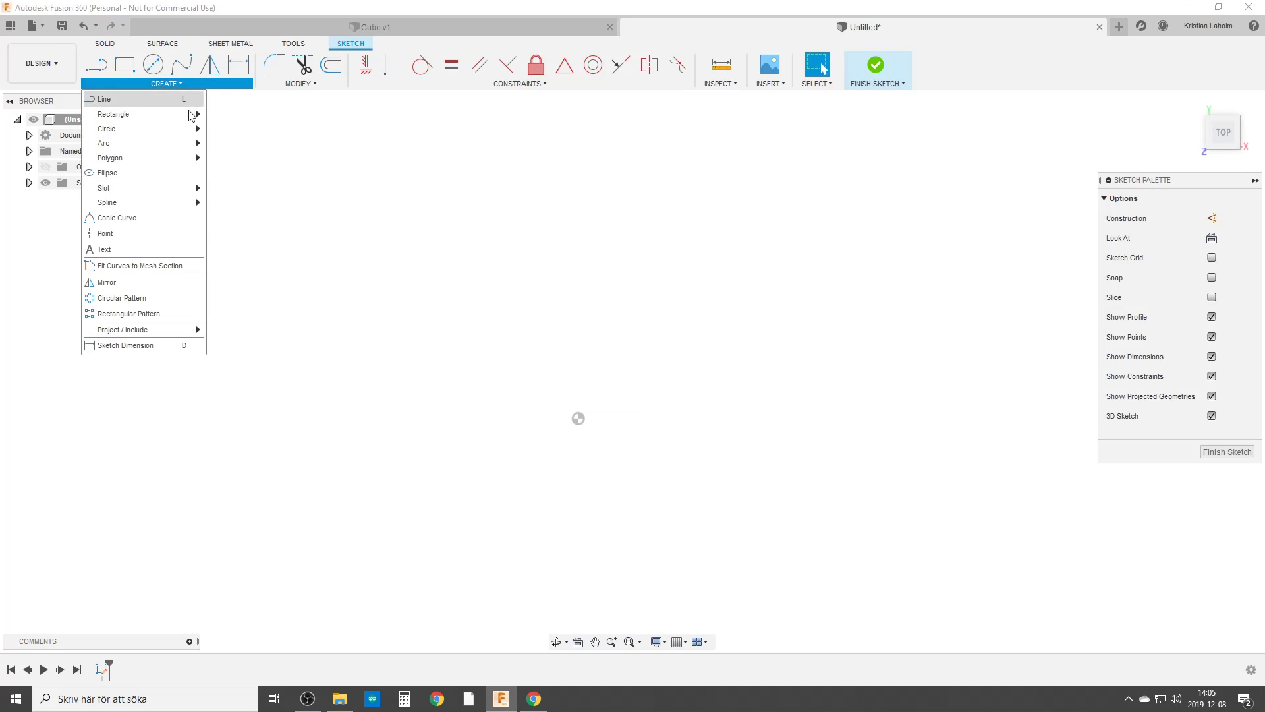
pyautogui.moveTo(135, 154)
pyautogui.click(260, 162)
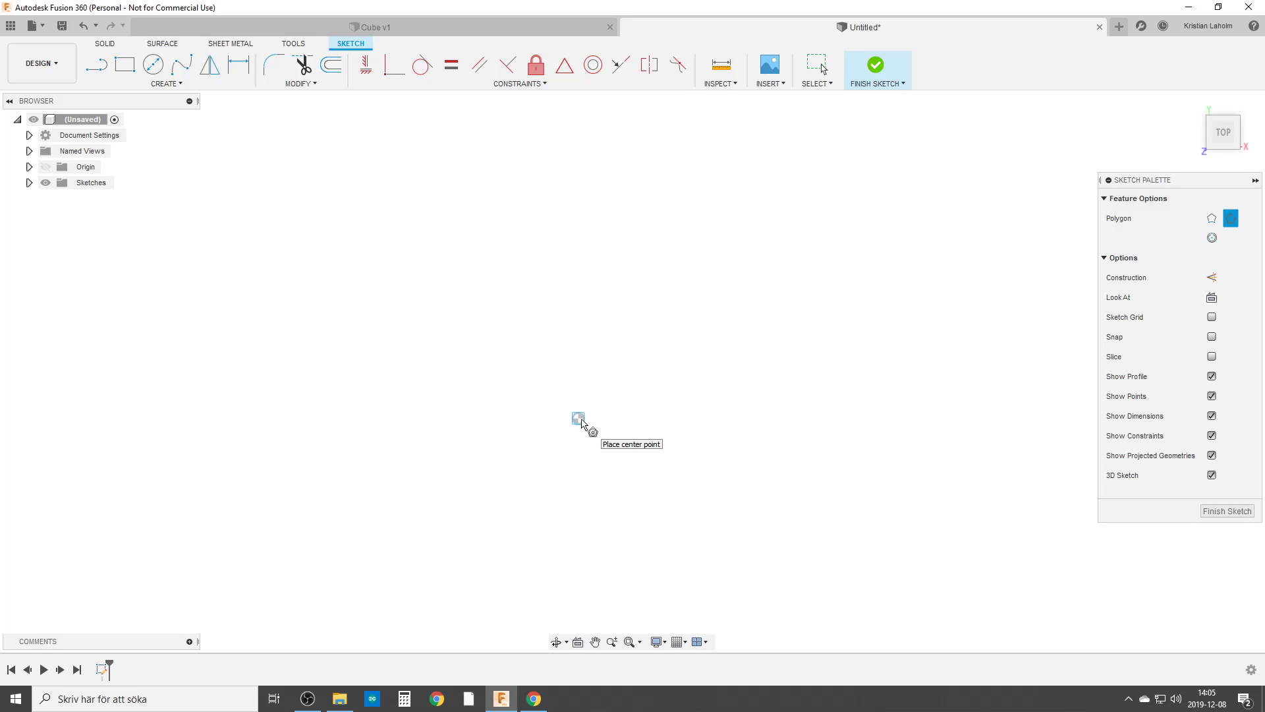
pyautogui.click(577, 419)
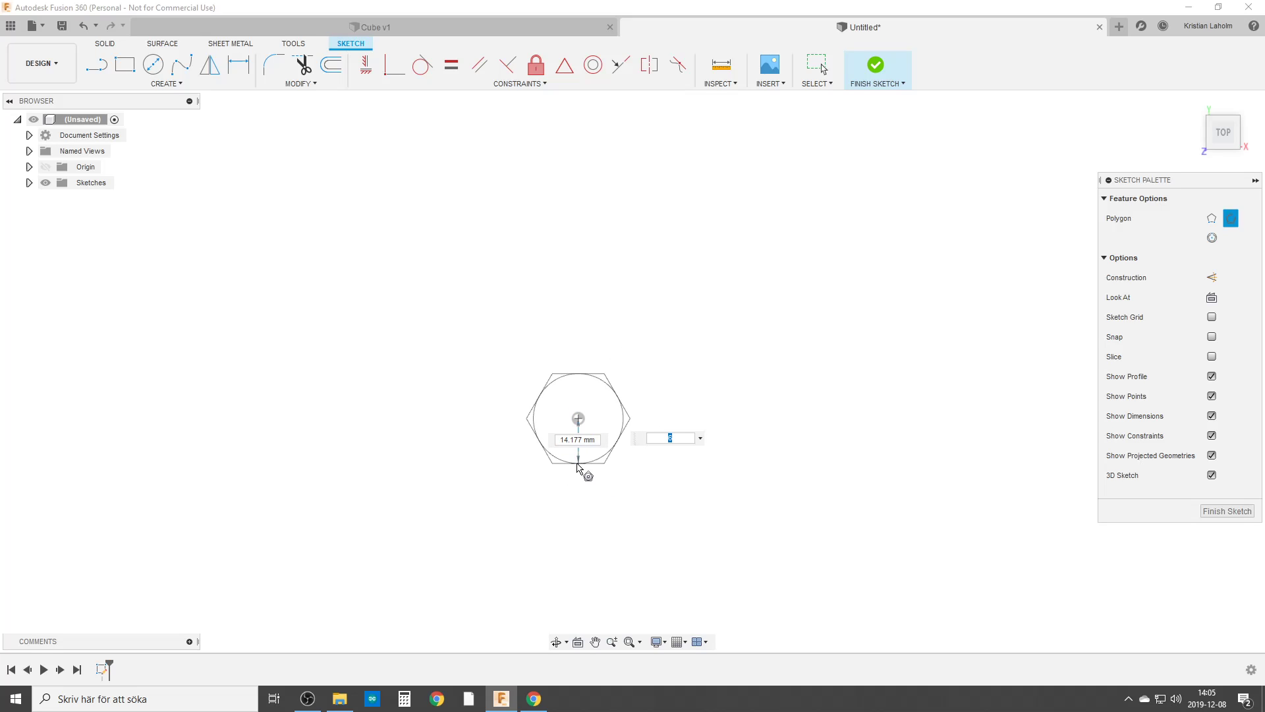
pyautogui.press('Tab')
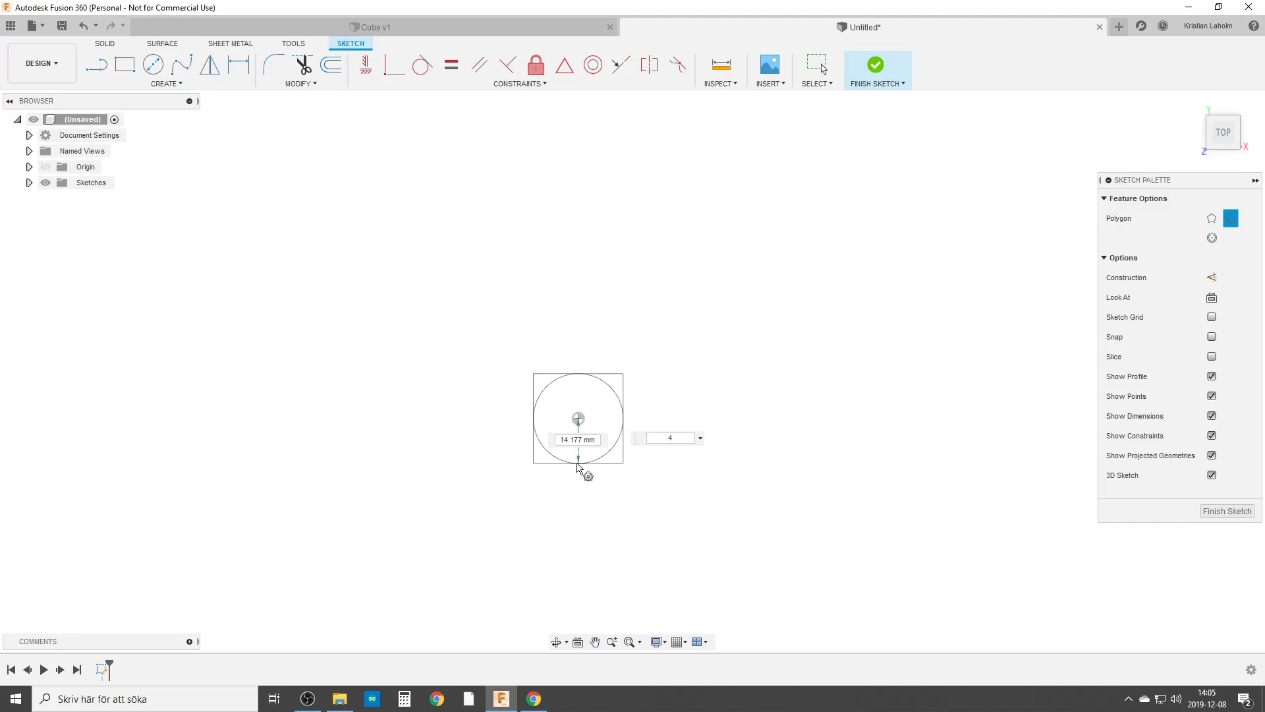
pyautogui.click(578, 465)
pyautogui.click(366, 64)
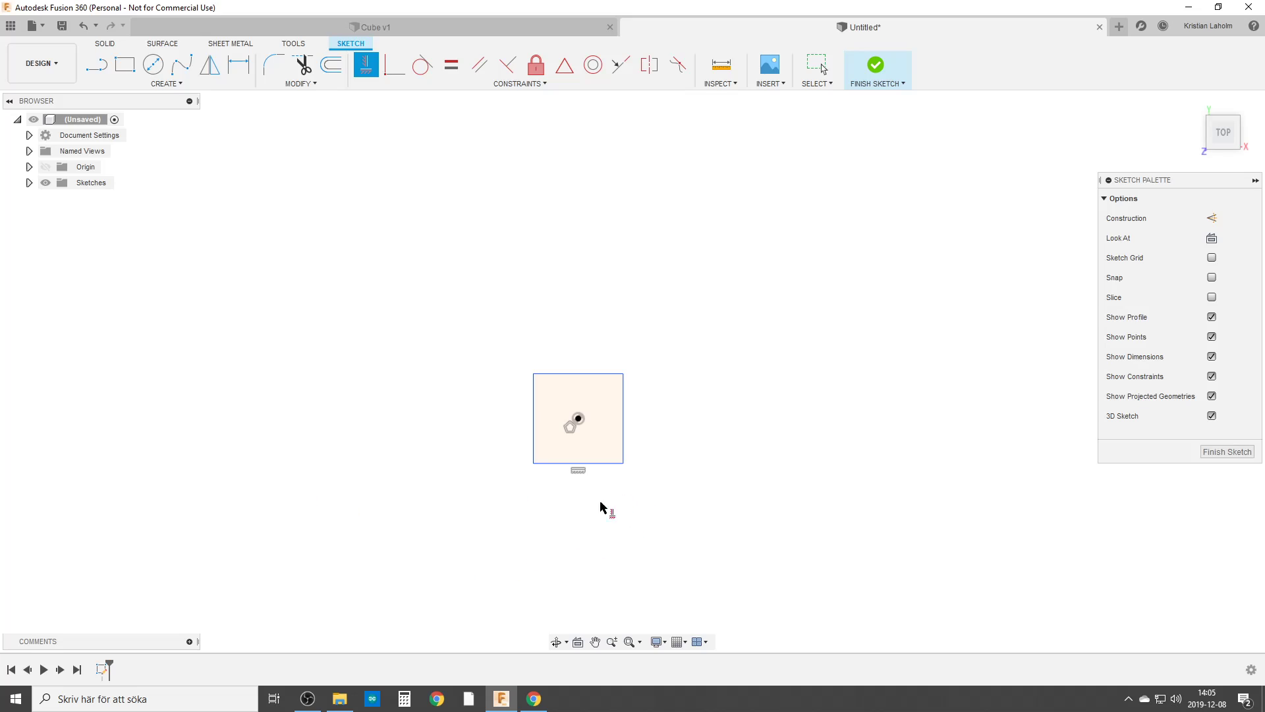
# Cancel the constraint tool, re-centre the square in view, and return to Cube v1
pyautogui.scroll(3, 685, 491)
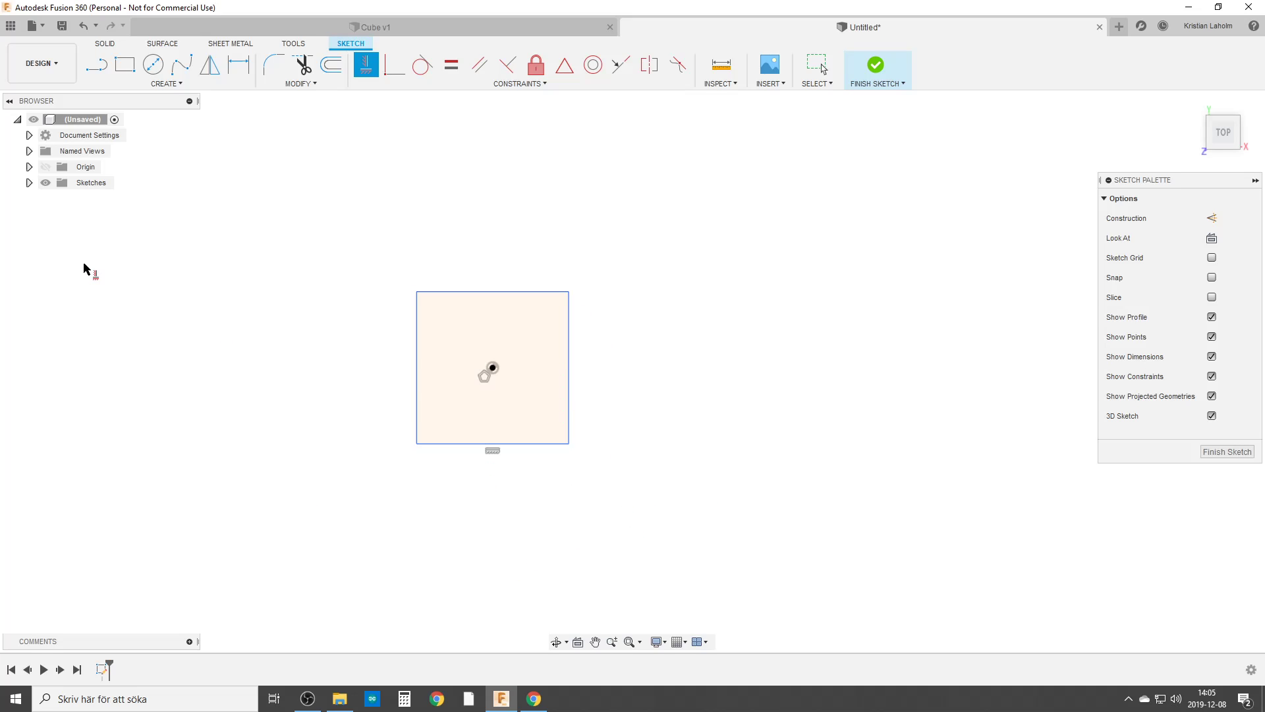
pyautogui.scroll(-2, 281, 388)
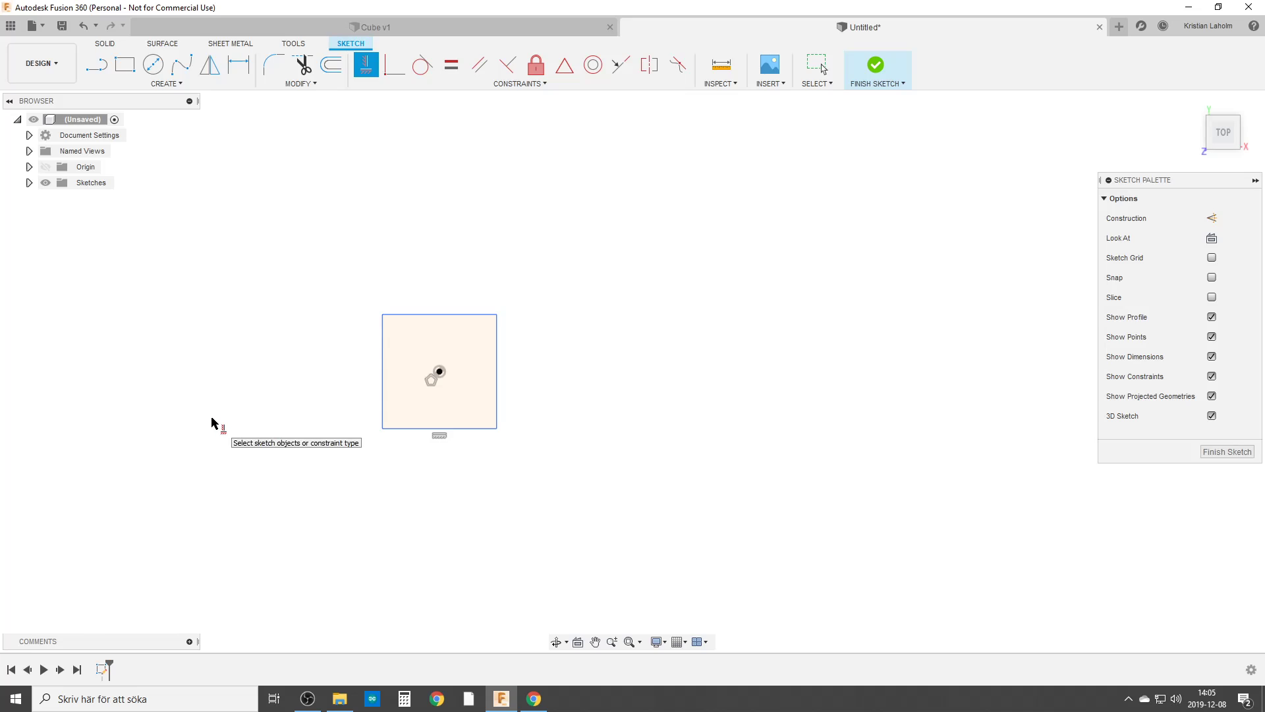
pyautogui.press('Escape')
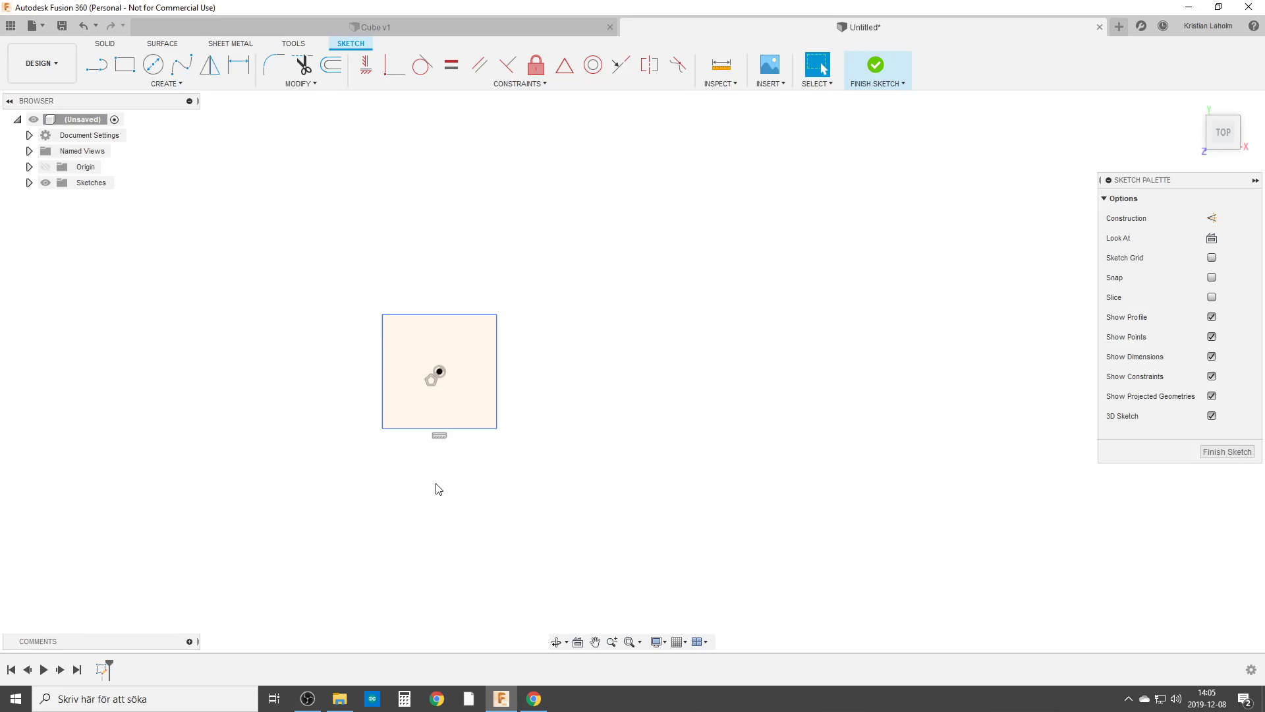
pyautogui.moveTo(380, 446)
pyautogui.mouseDown(button='middle')
pyautogui.moveTo(435, 452)
pyautogui.moveTo(428, 391)
pyautogui.mouseUp(button='middle')
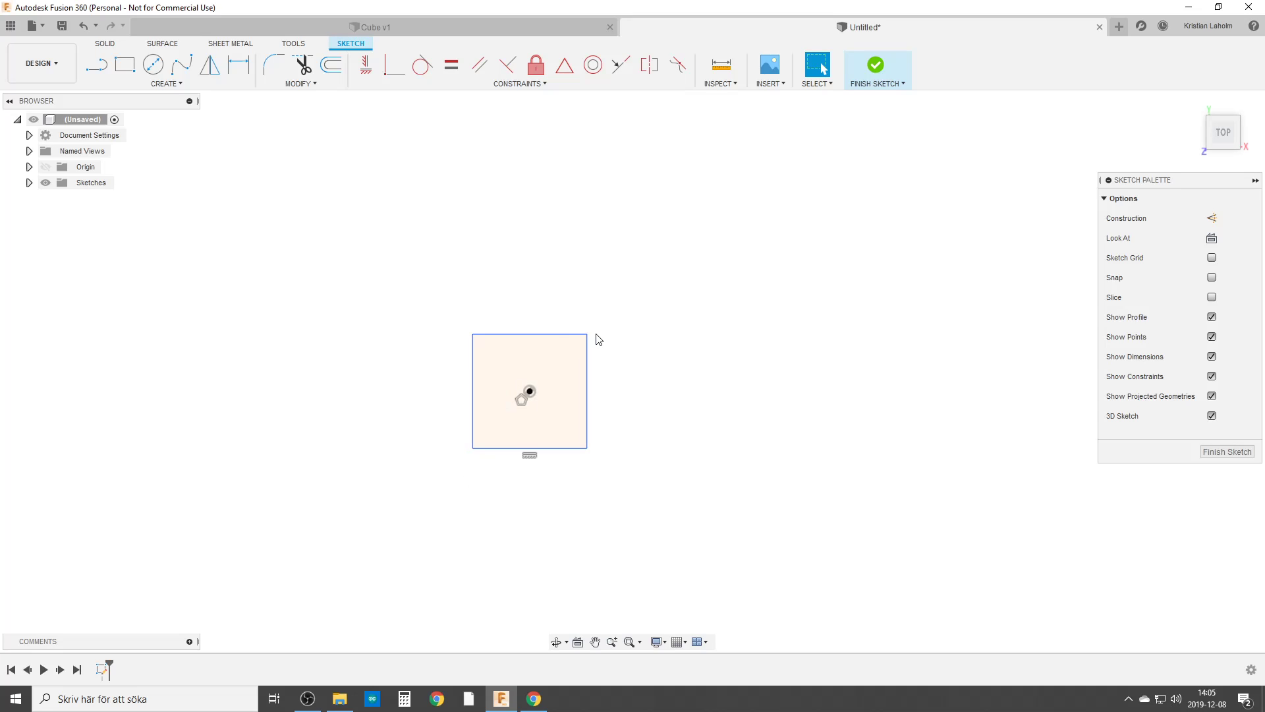
pyautogui.click(372, 27)
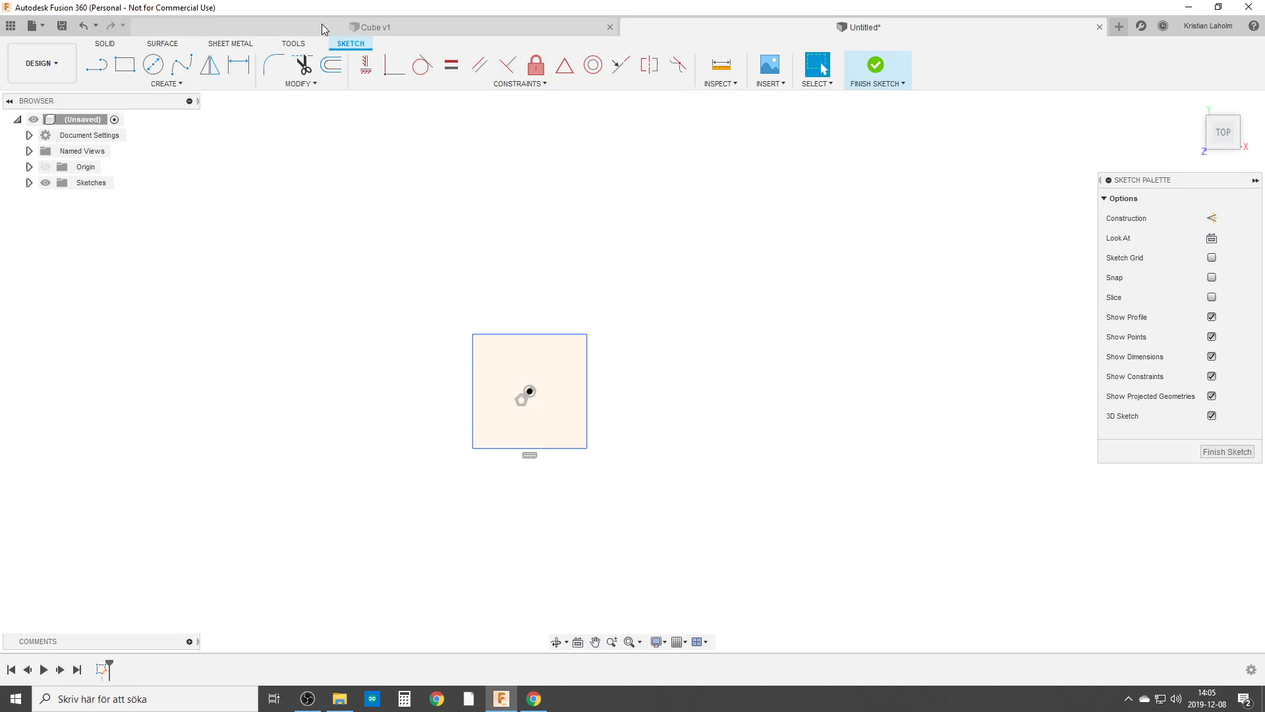
# Measure the cube's opposite corners (123.50 mm body diagonal), then return to the Untitled design
pyautogui.click(588, 64)
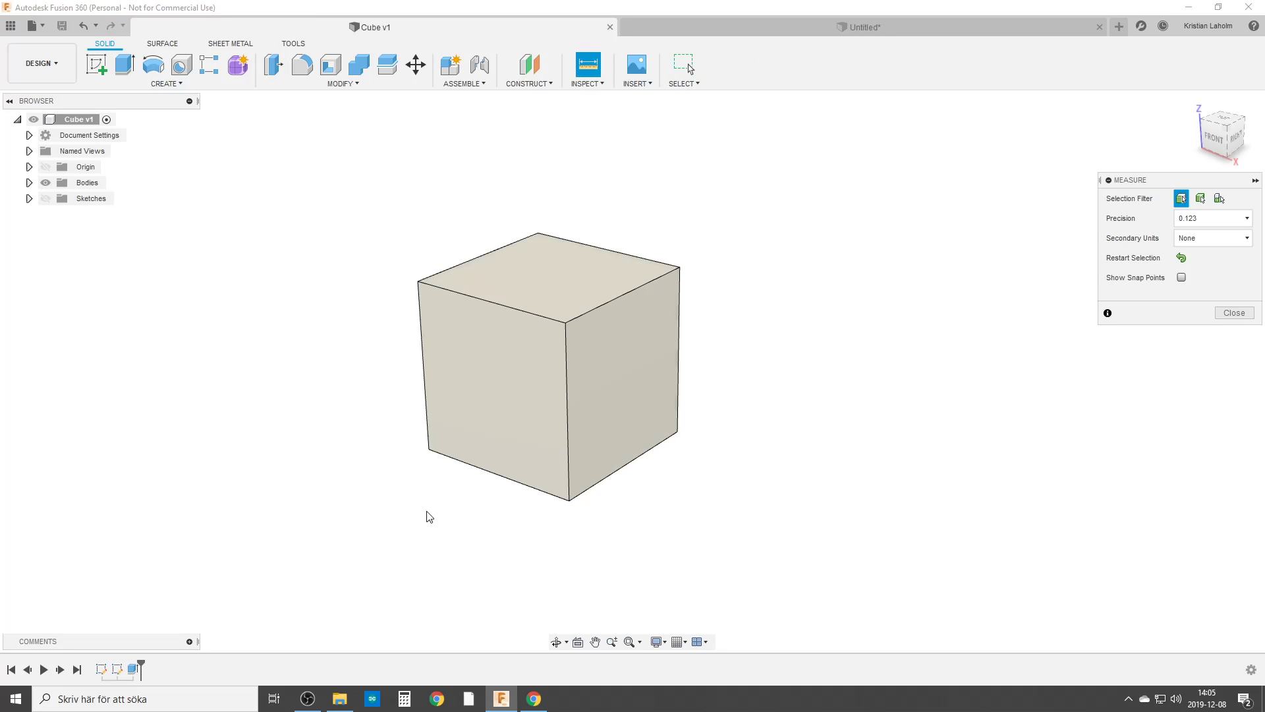
pyautogui.click(429, 450)
pyautogui.click(680, 268)
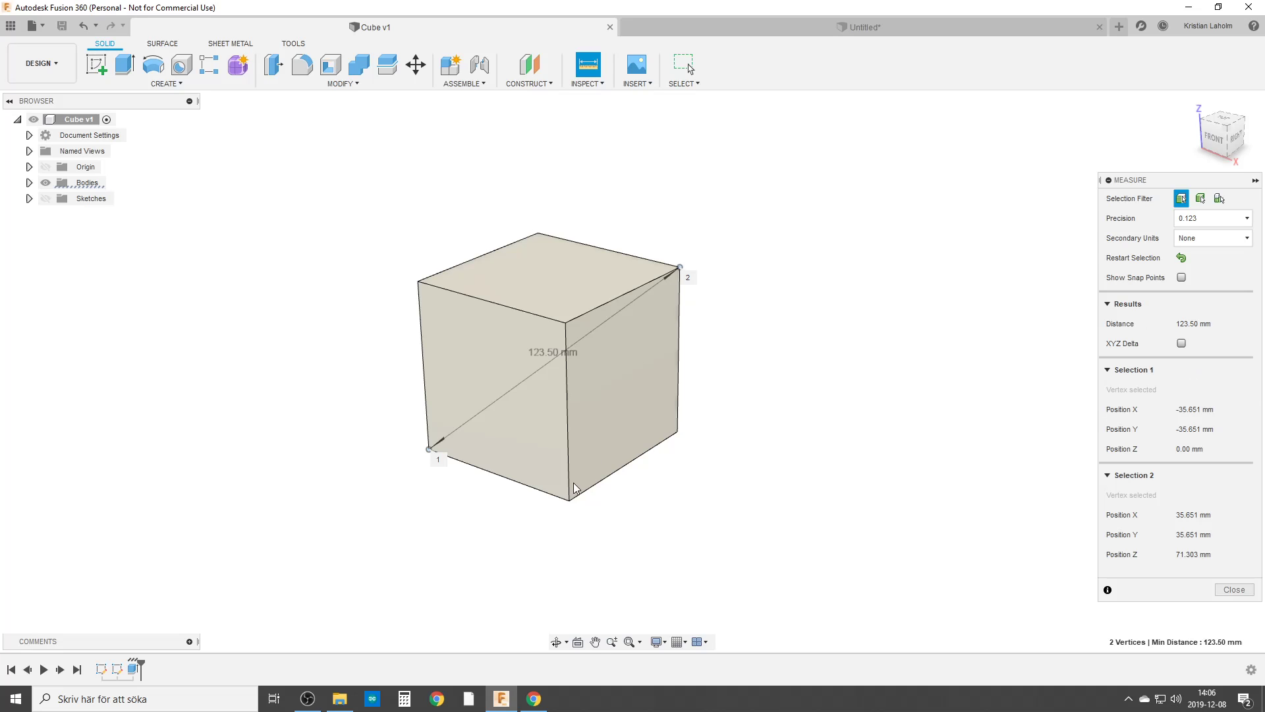
pyautogui.keyDown('shift'); pyautogui.moveTo(487, 447); pyautogui.dragTo(528, 446, button='middle'); pyautogui.keyUp('shift')
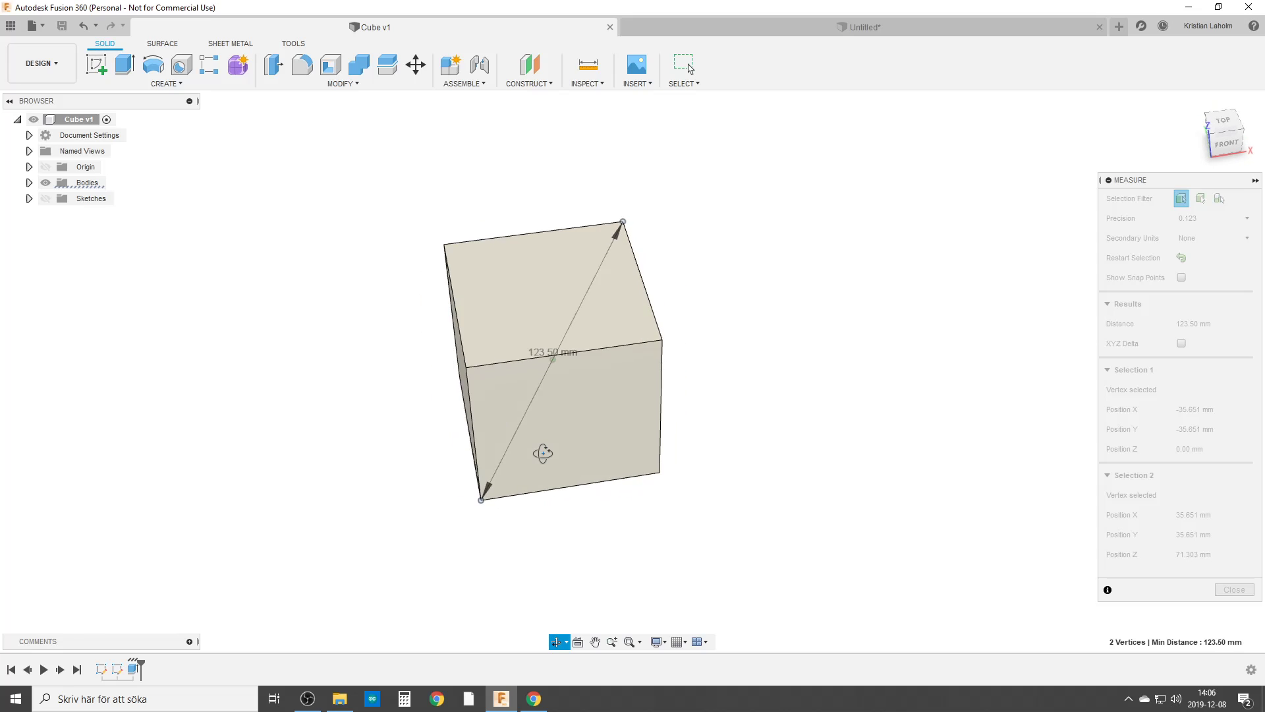
pyautogui.keyDown('shift'); pyautogui.moveTo(602, 409); pyautogui.dragTo(529, 388, button='middle'); pyautogui.keyUp('shift')
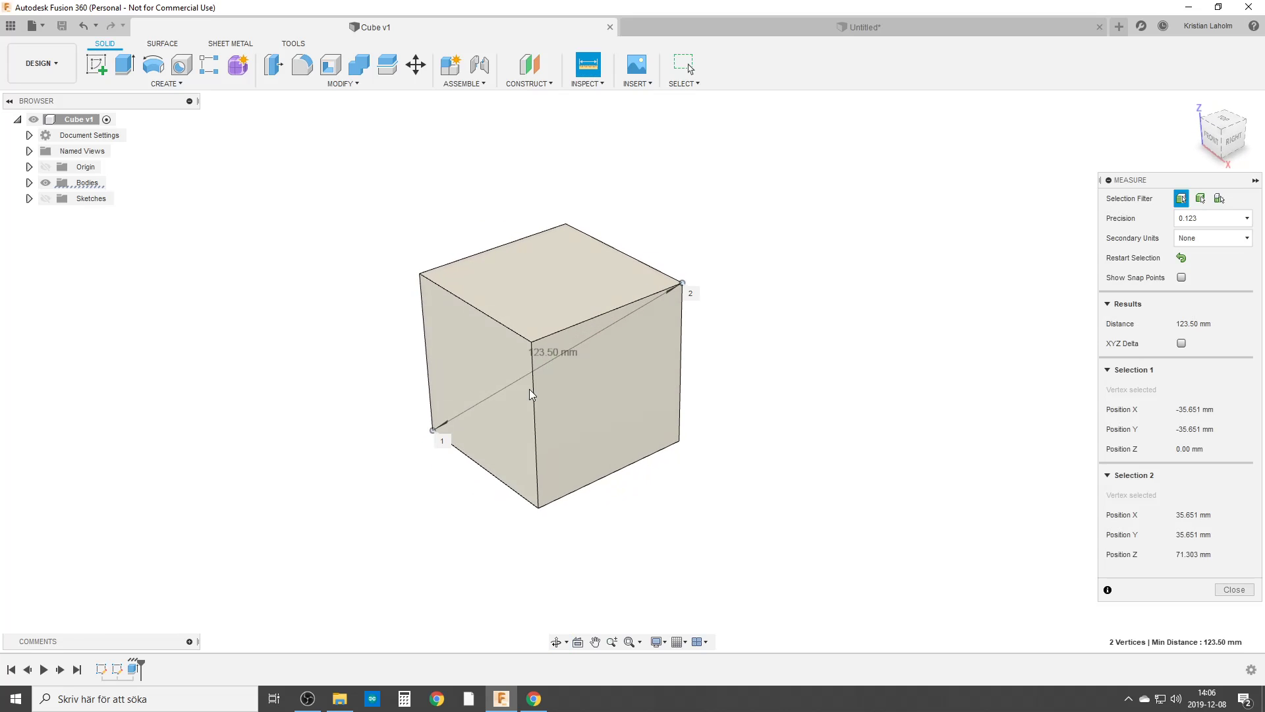
pyautogui.click(760, 31)
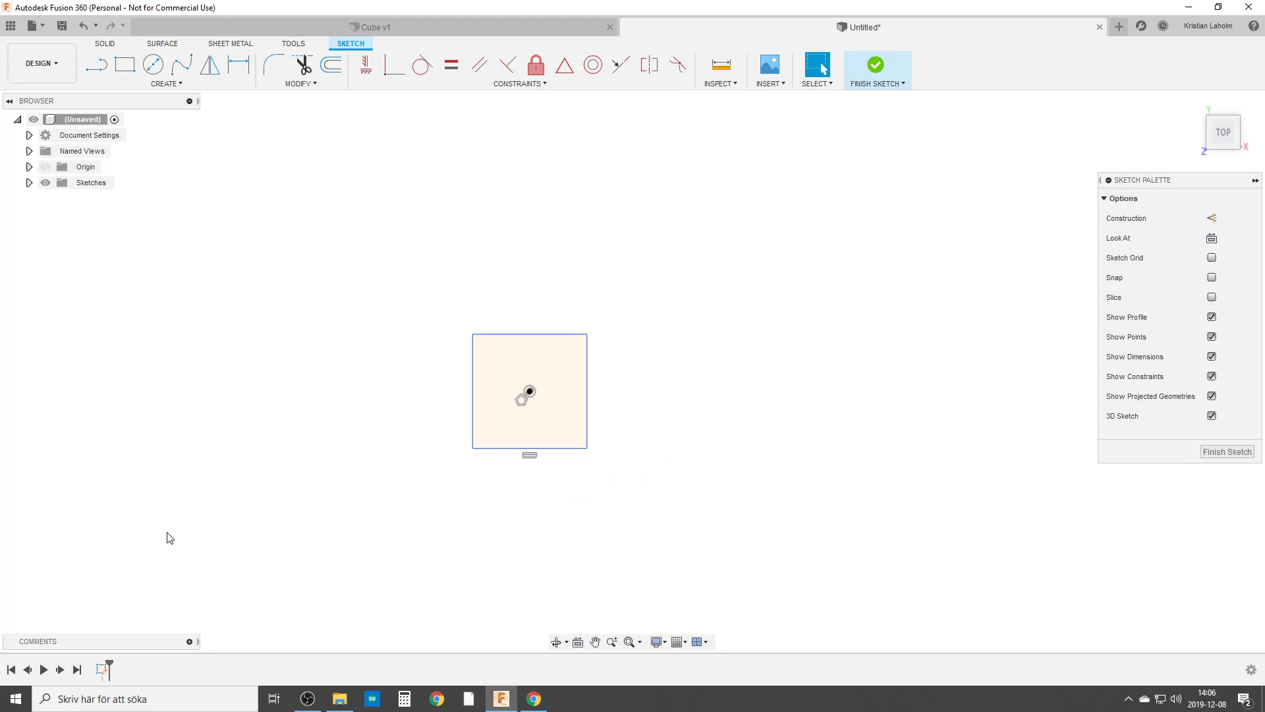
# Draw a construction diagonal from the square's bottom-left to upper-right corner
pyautogui.press('l')
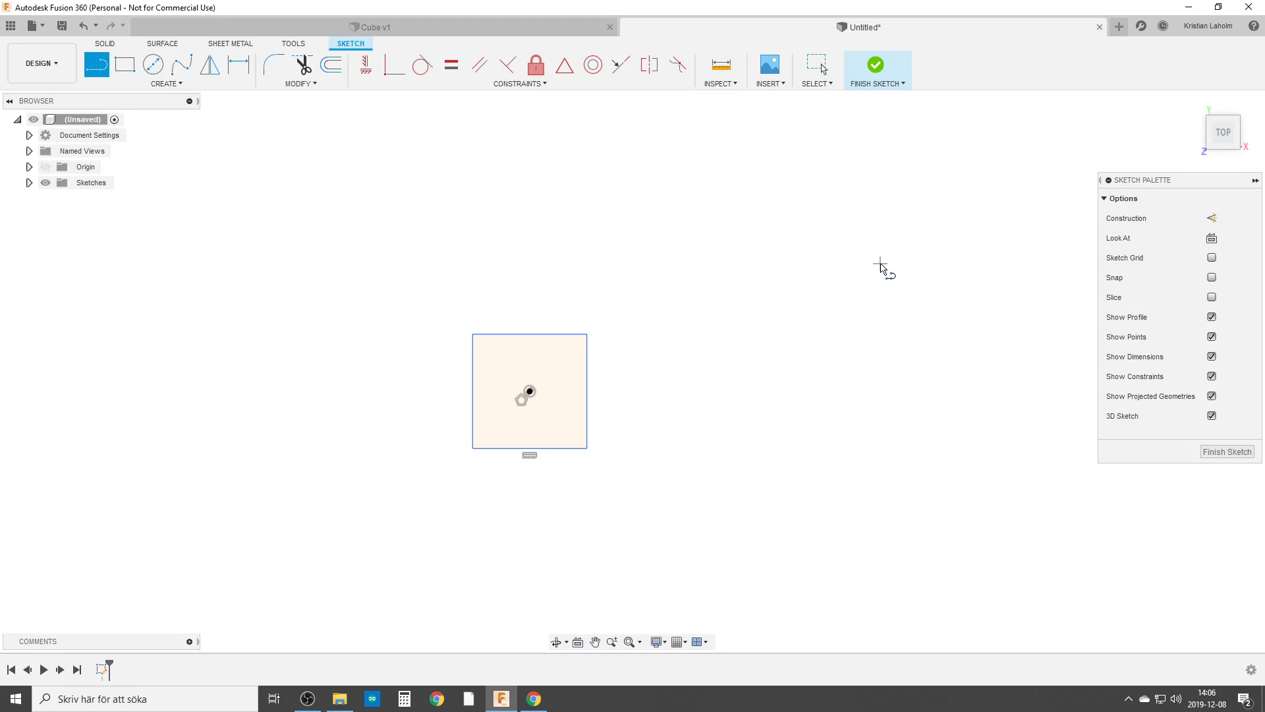
pyautogui.press('x')
pyautogui.press('Escape')
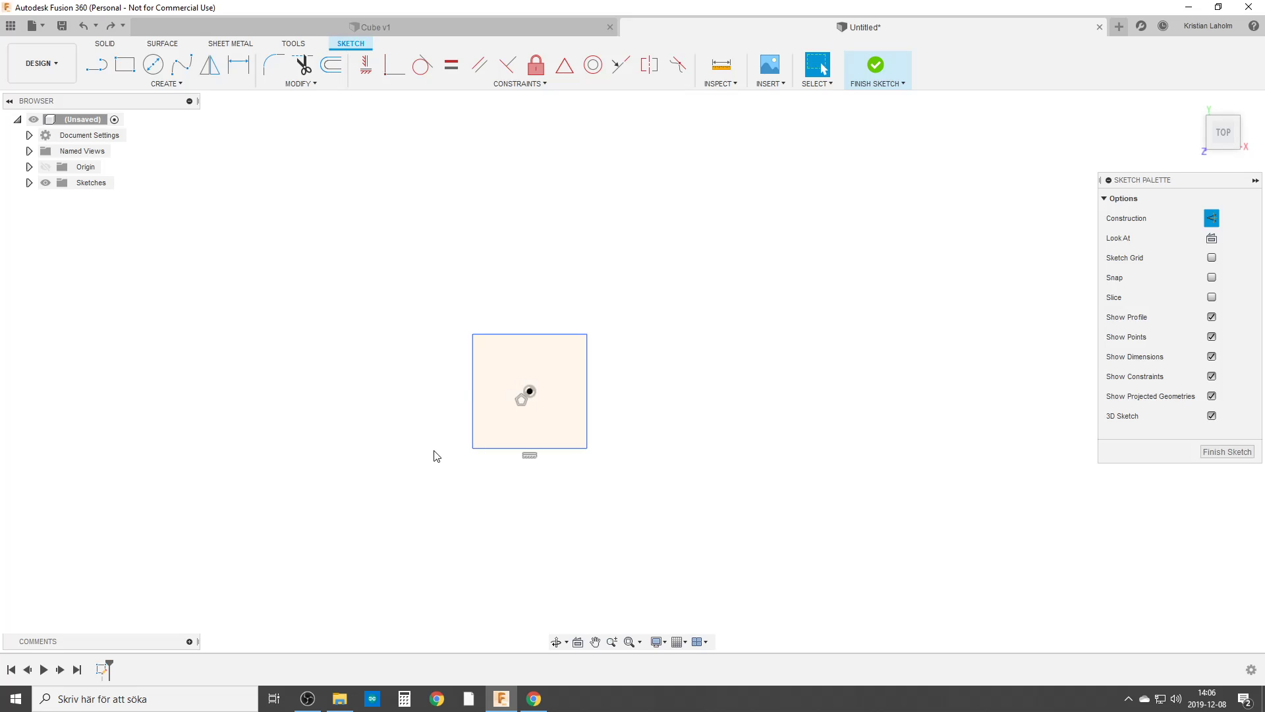
pyautogui.press('l')
pyautogui.click(473, 448)
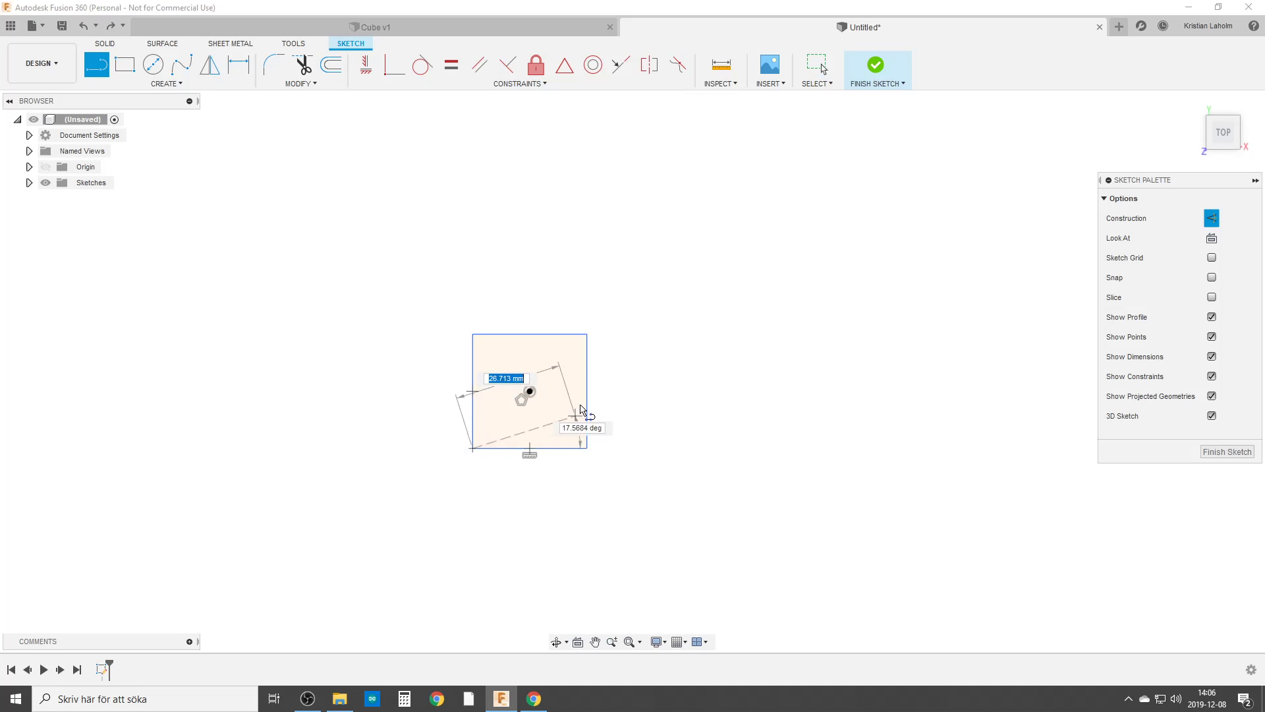
pyautogui.doubleClick(587, 335)
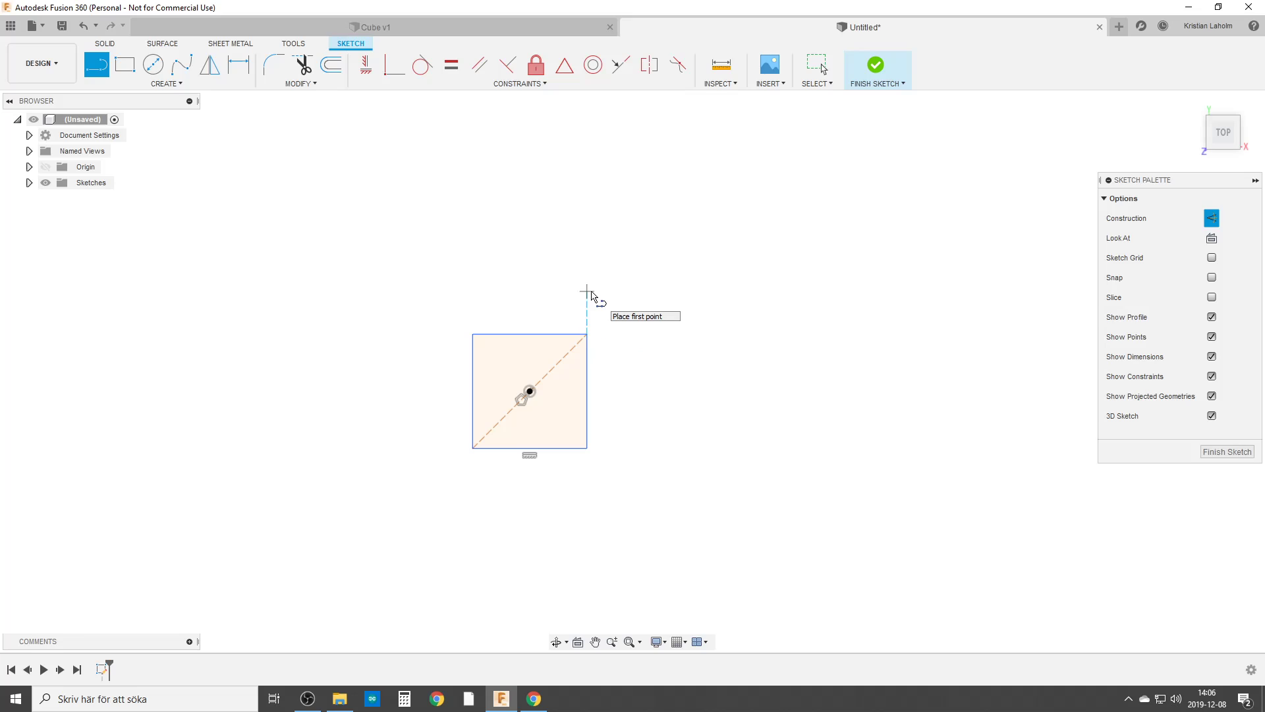
# Draw a construction line from the upper-right corner up and to the left
pyautogui.click(587, 335)
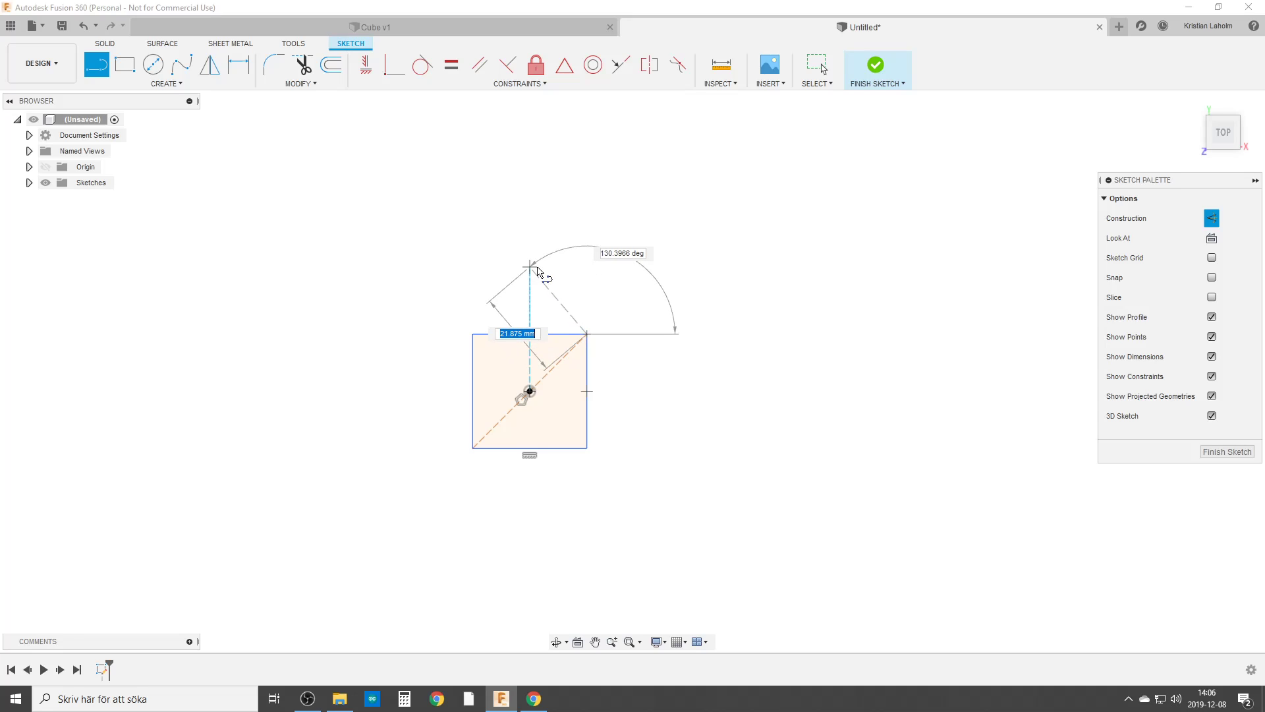
pyautogui.click(530, 264)
pyautogui.press('Escape')
pyautogui.scroll(2, 538, 366)
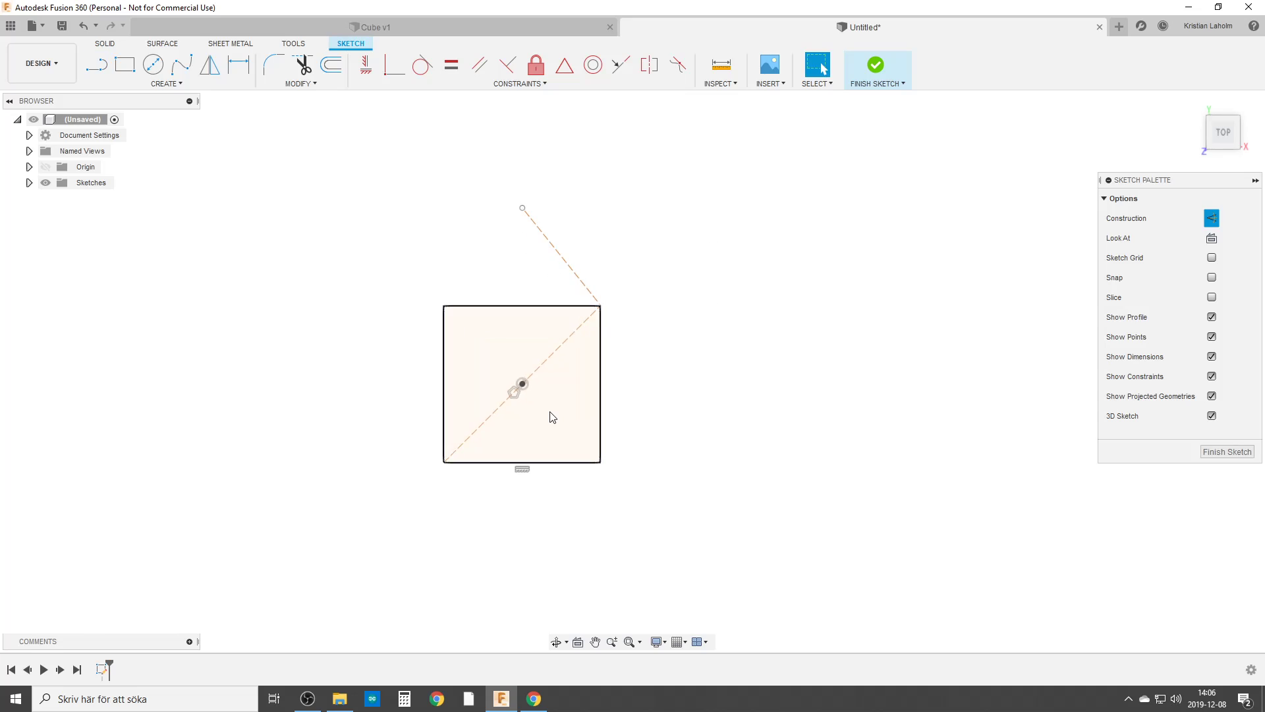
# Constrain the upper construction line perpendicular to the square's diagonal
pyautogui.click(511, 65)
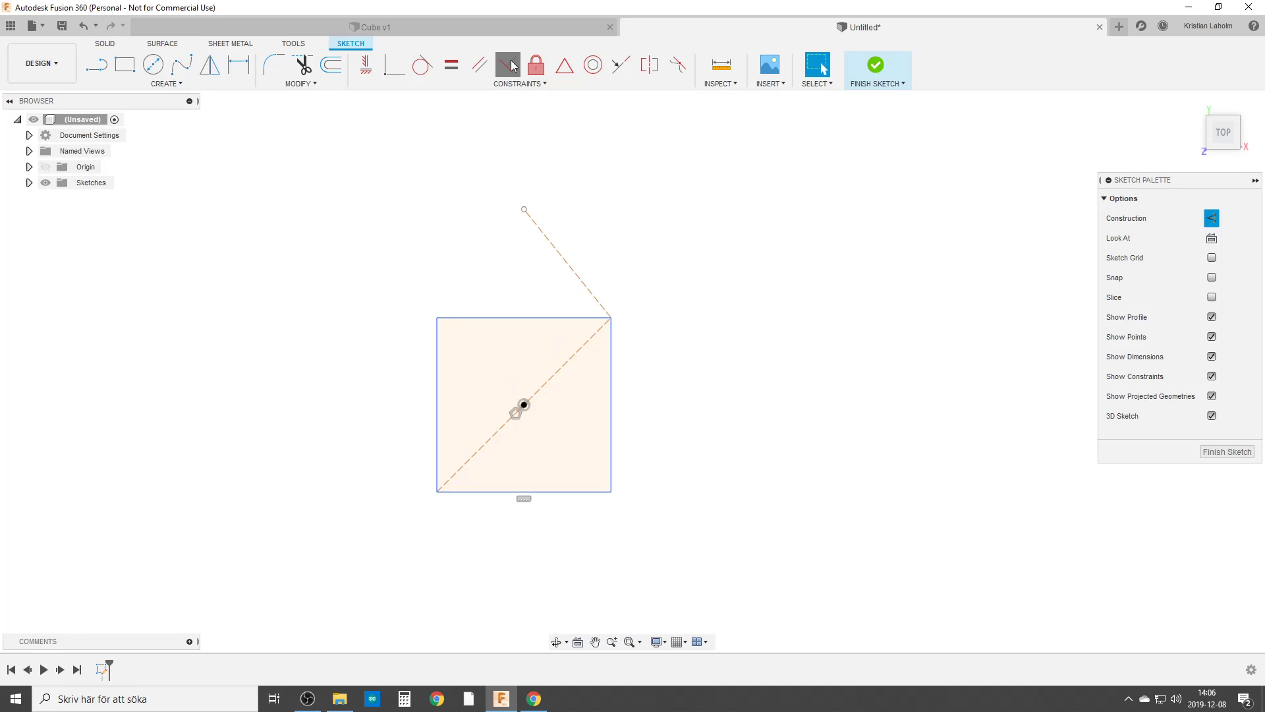
pyautogui.click(586, 349)
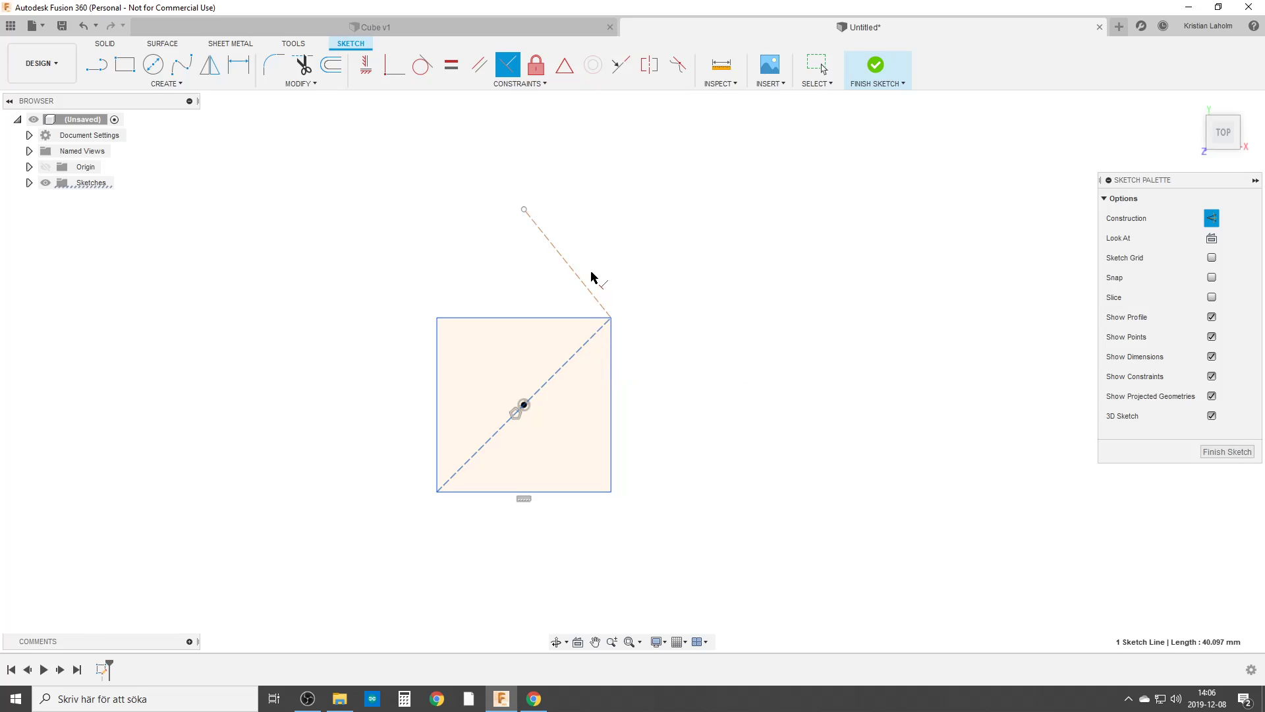
pyautogui.click(577, 278)
pyautogui.press('Escape')
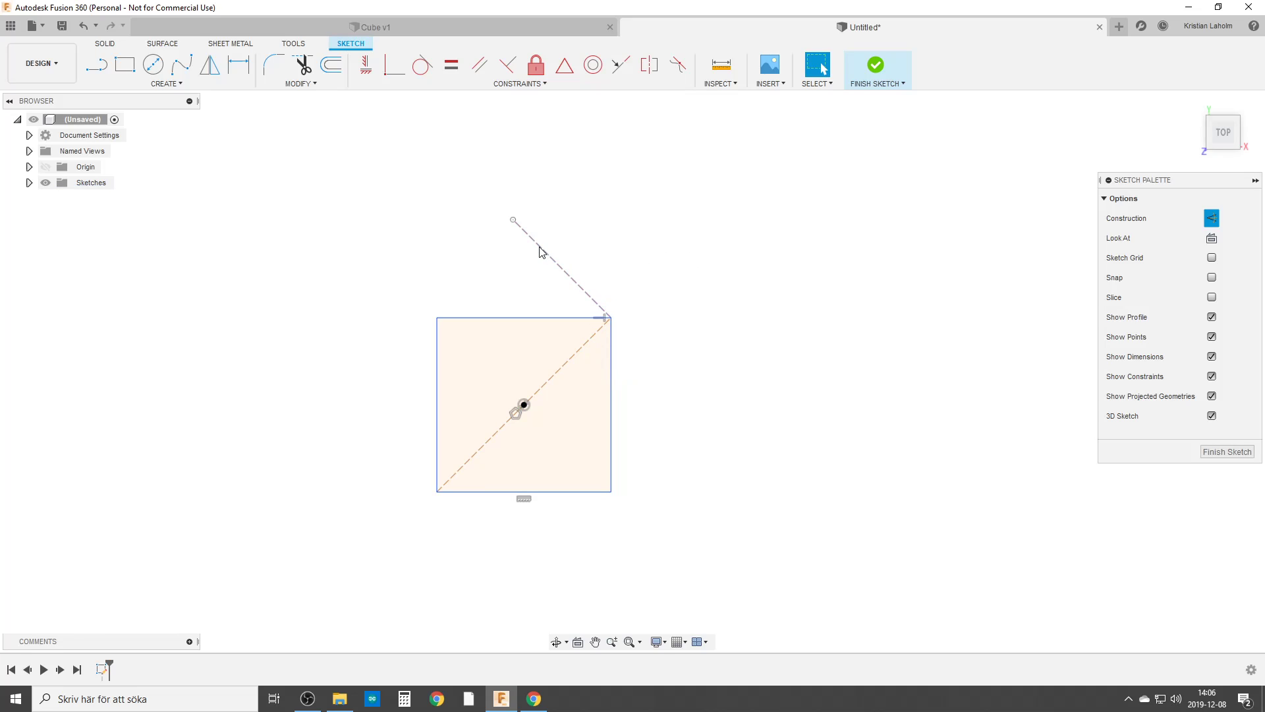
# Make the upper construction line equal in length to the square's top edge
pyautogui.click(540, 250)
pyautogui.keyDown('shift'); pyautogui.click(503, 318); pyautogui.keyUp('shift')
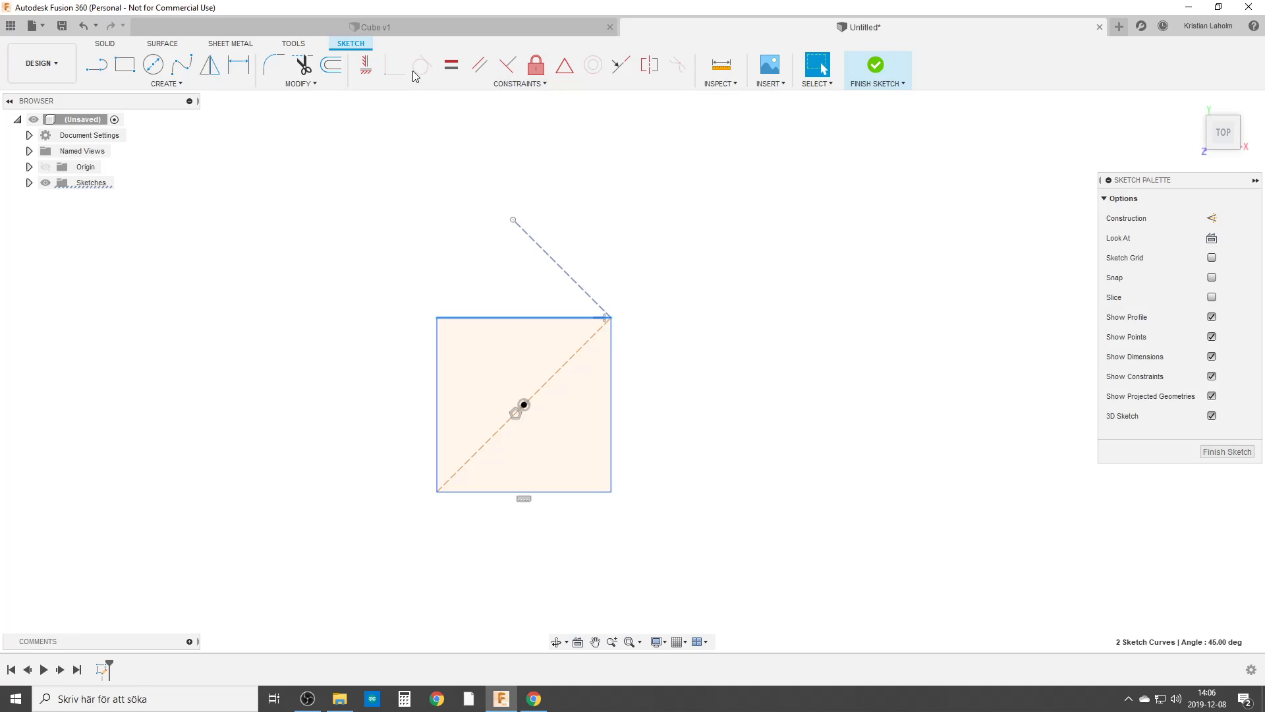
pyautogui.click(451, 65)
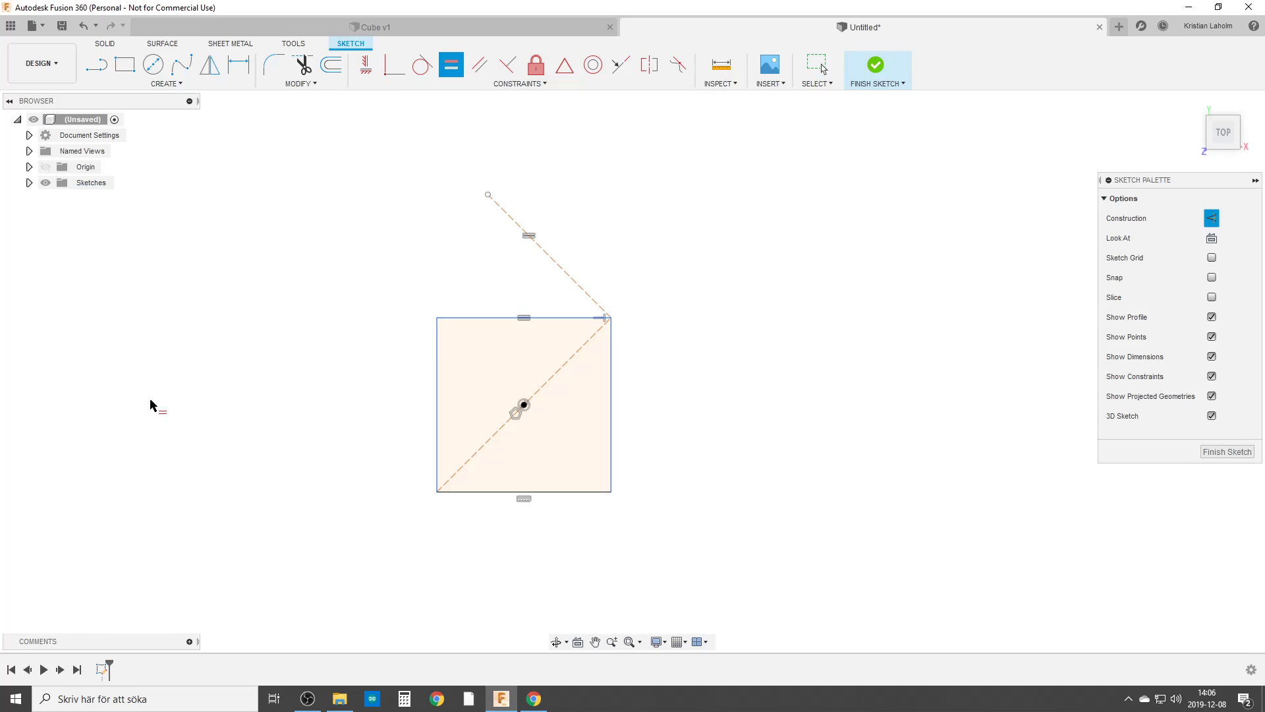
# Add a 56 mm aligned dimension from the bottom-left corner to the upper line's far end
pyautogui.press('d')
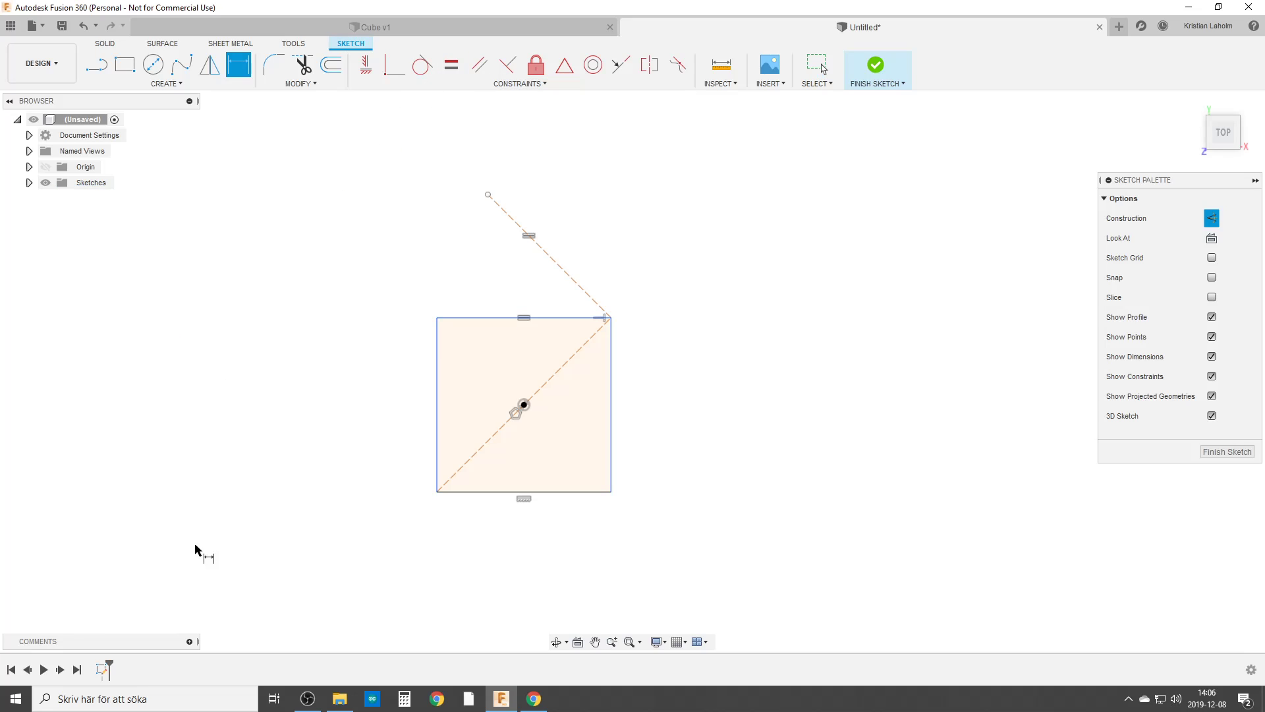
pyautogui.click(435, 491)
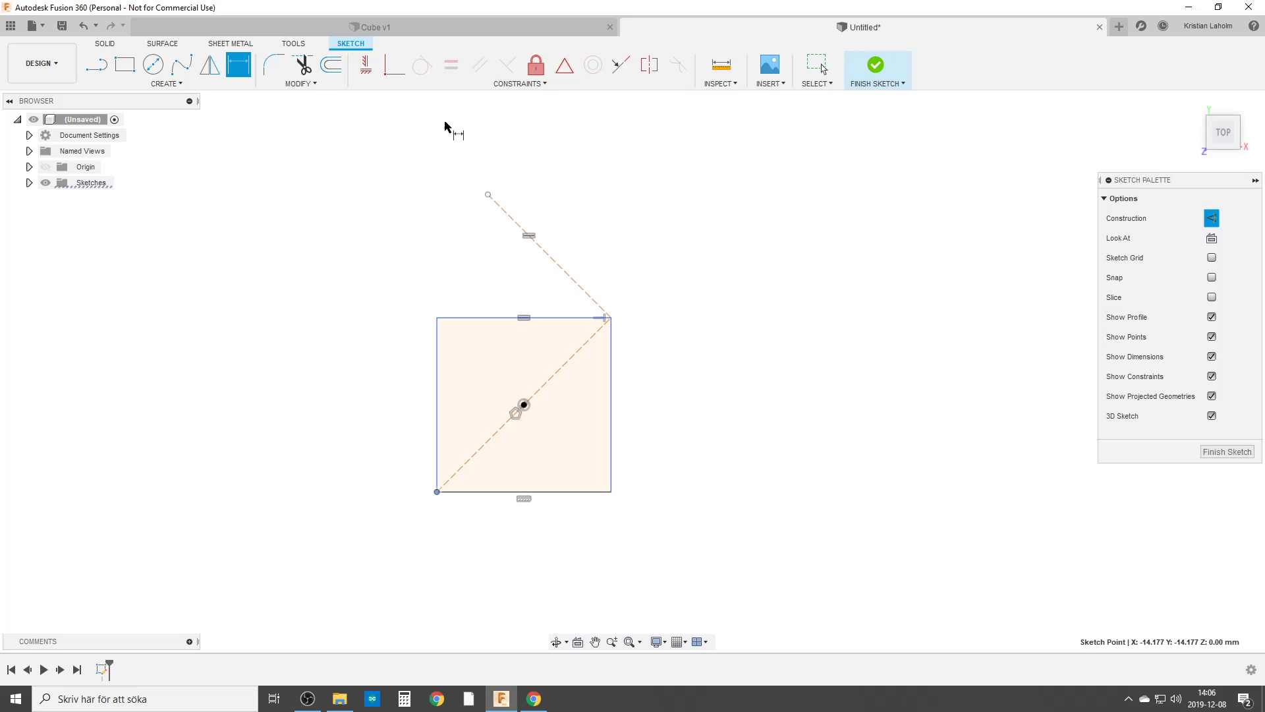
pyautogui.click(488, 195)
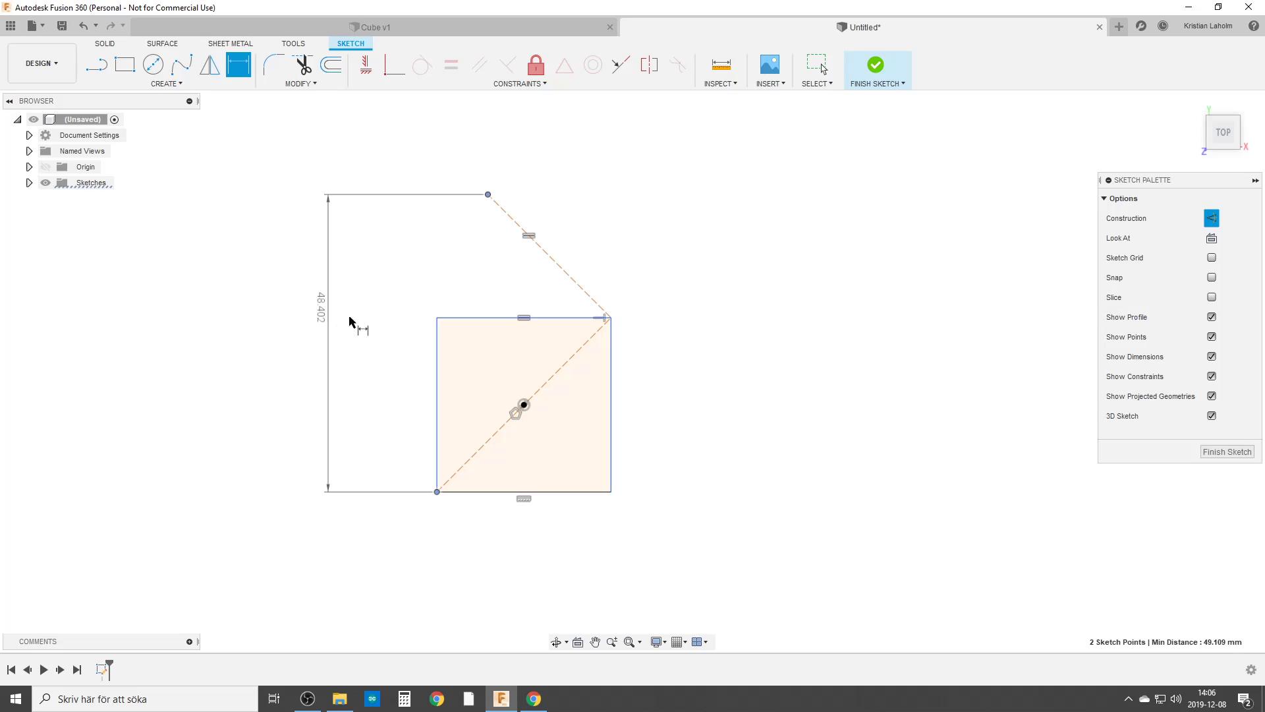
pyautogui.rightClick(389, 284)
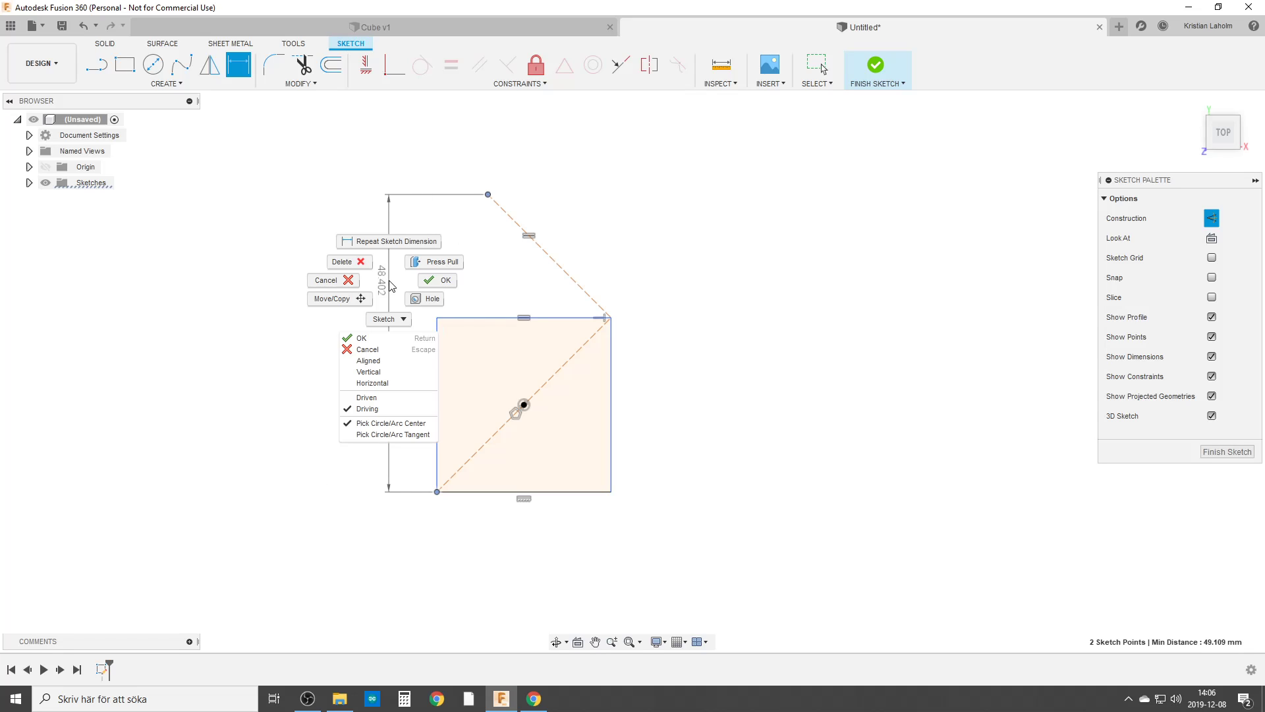
pyautogui.click(382, 362)
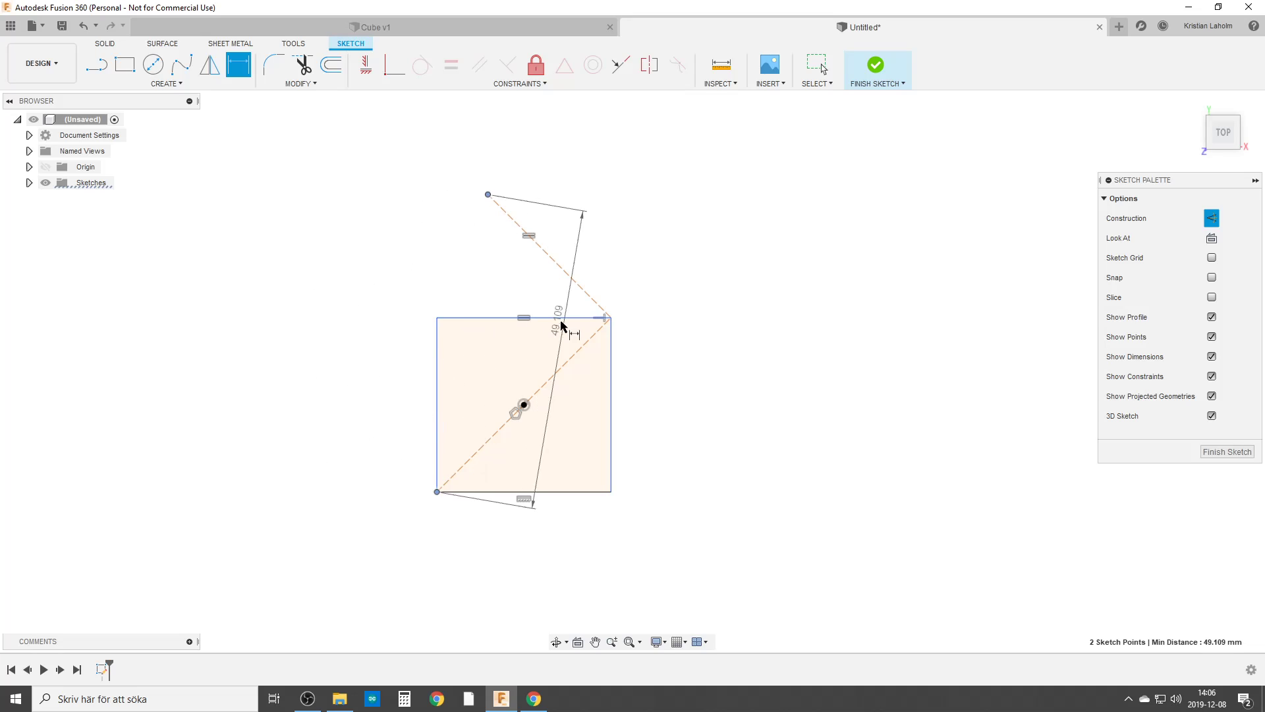
pyautogui.click(284, 307)
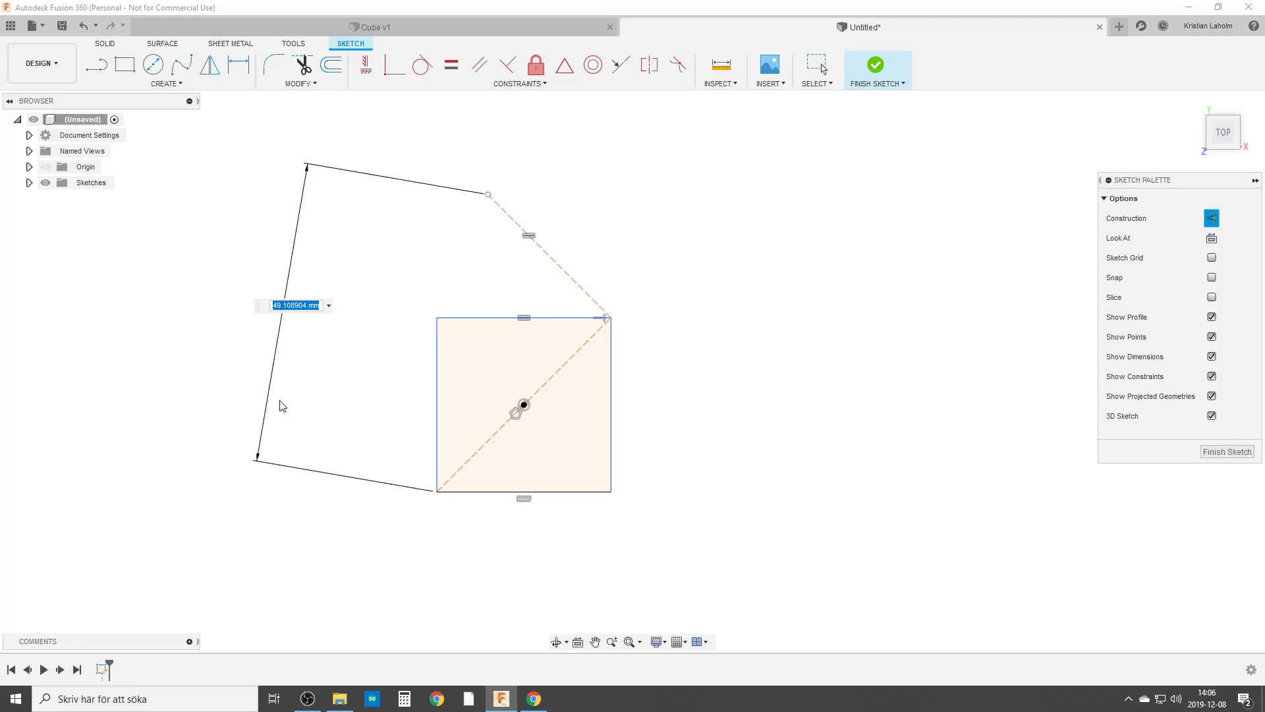
pyautogui.write('56')
pyautogui.press('Return')
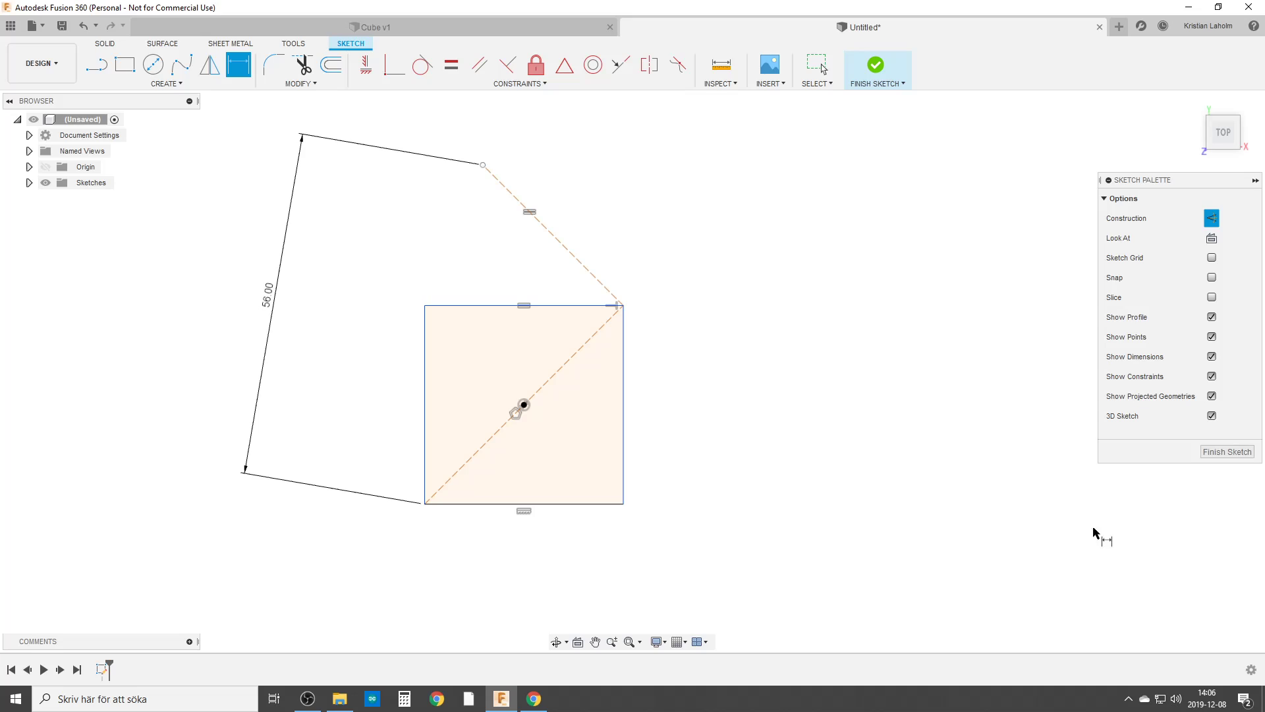
# Finish the square sketch and start a new sketch on the front XZ plane
pyautogui.click(1220, 451)
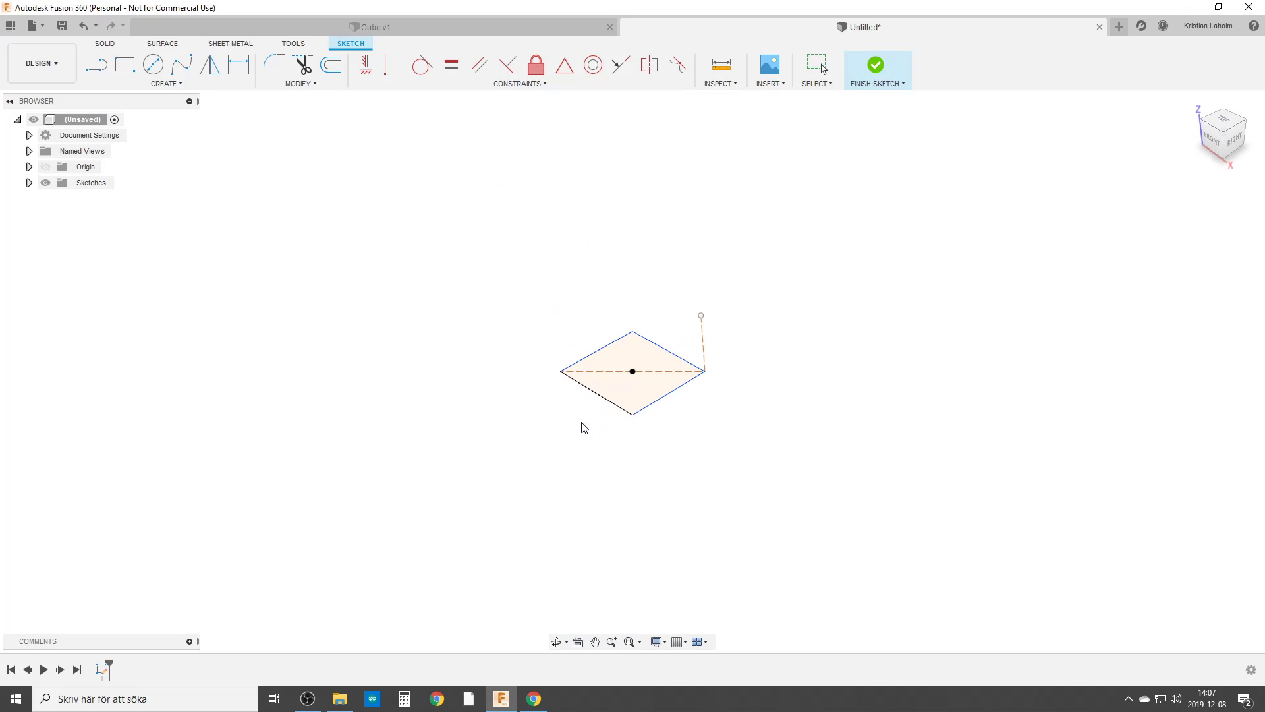
pyautogui.click(96, 64)
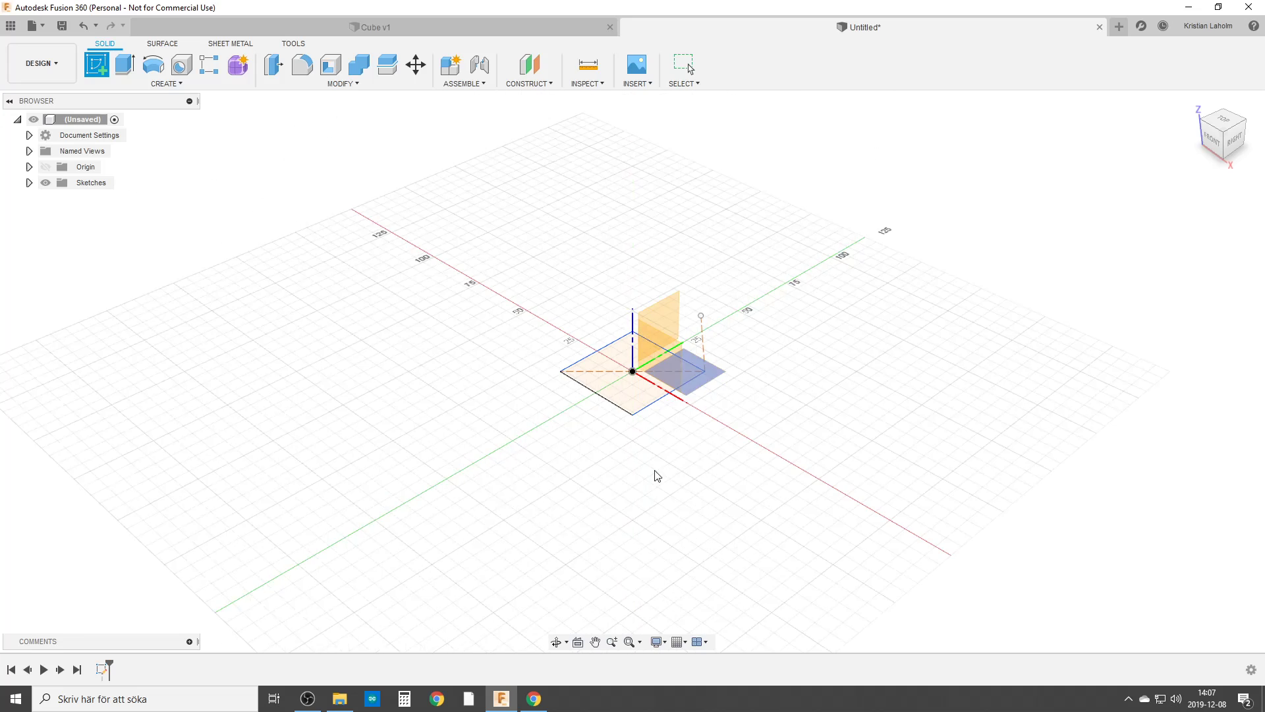
pyautogui.click(662, 353)
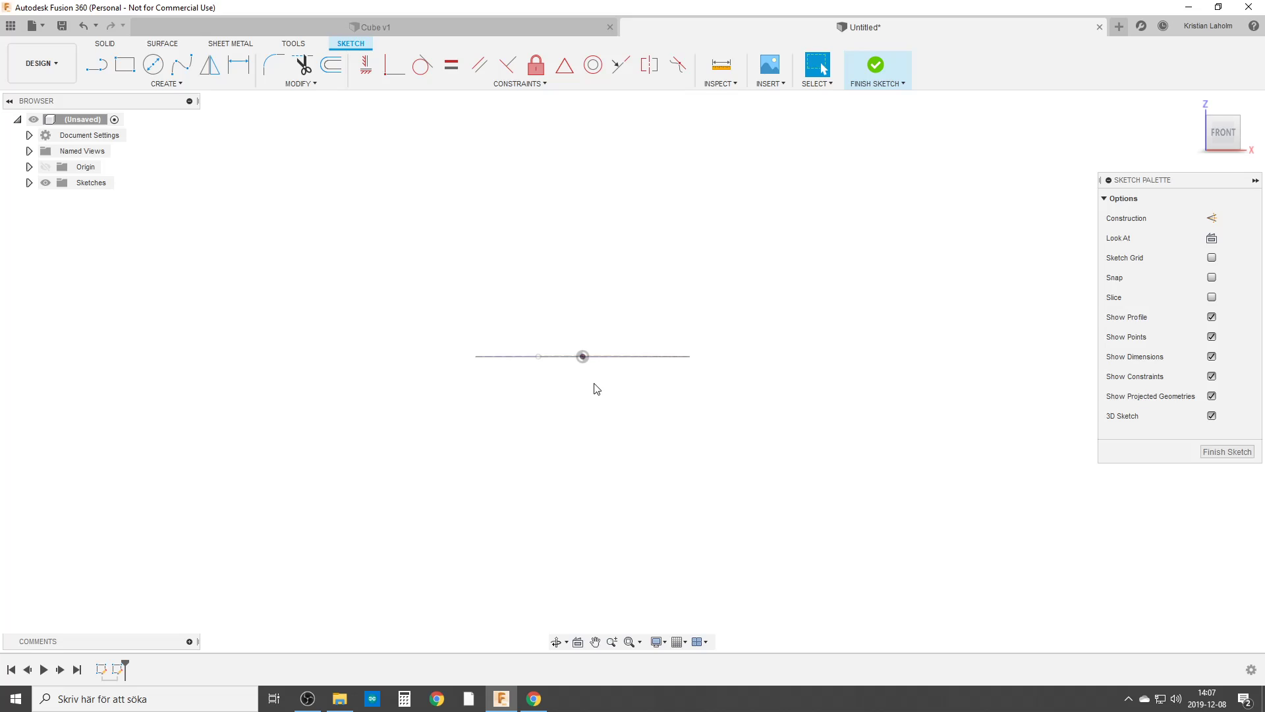
pyautogui.moveTo(597, 388); pyautogui.dragTo(598, 452, button='middle')
# Project both ends of the edge-on square into the front-plane sketch
pyautogui.write('spro')
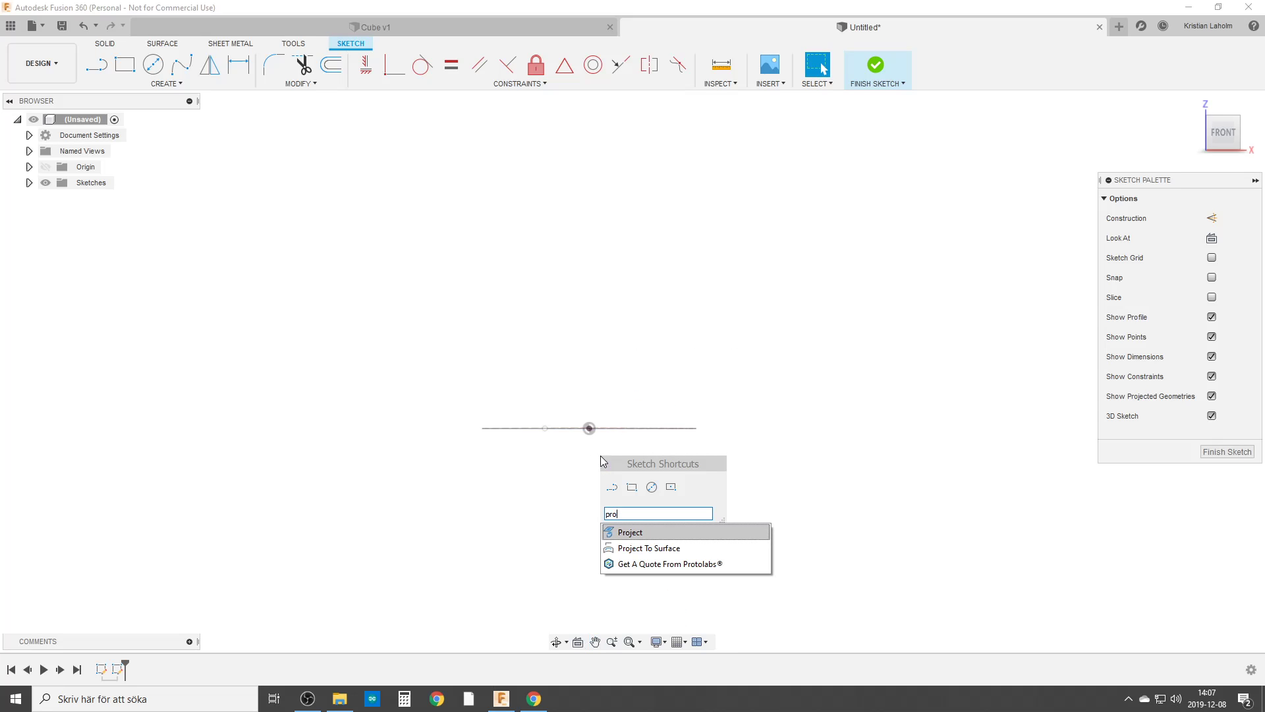
pyautogui.click(647, 531)
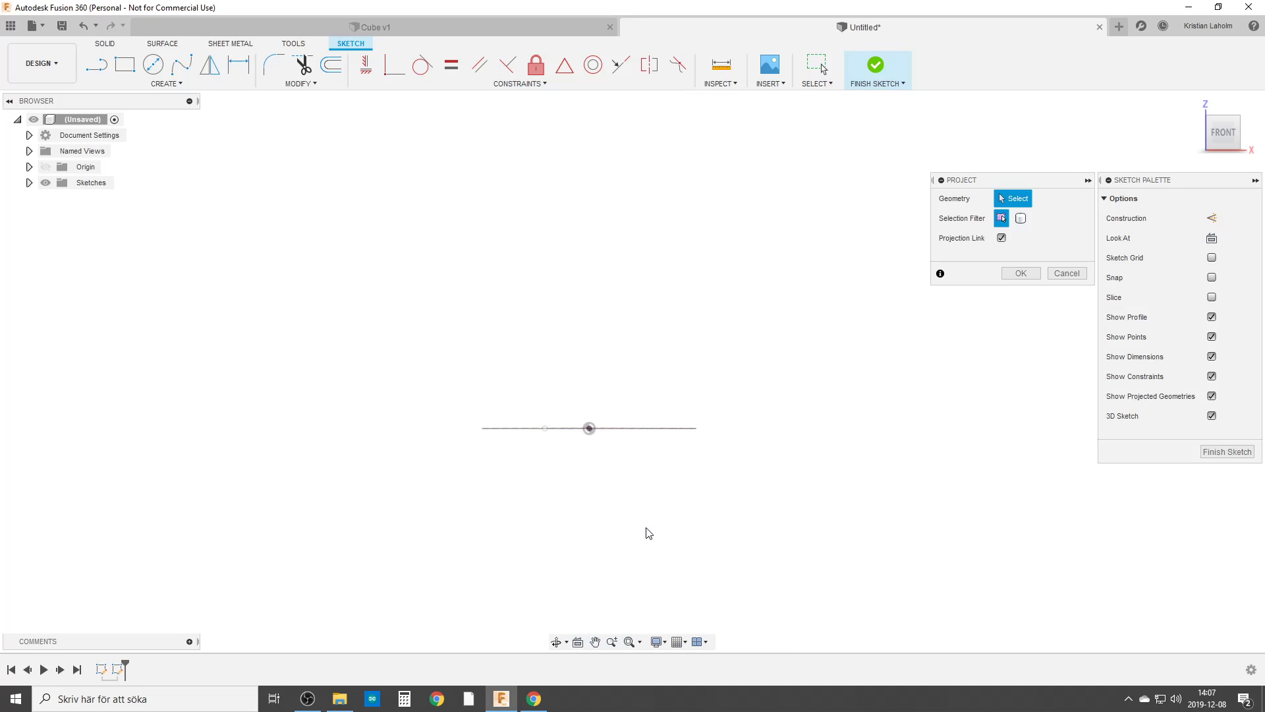
pyautogui.click(697, 429)
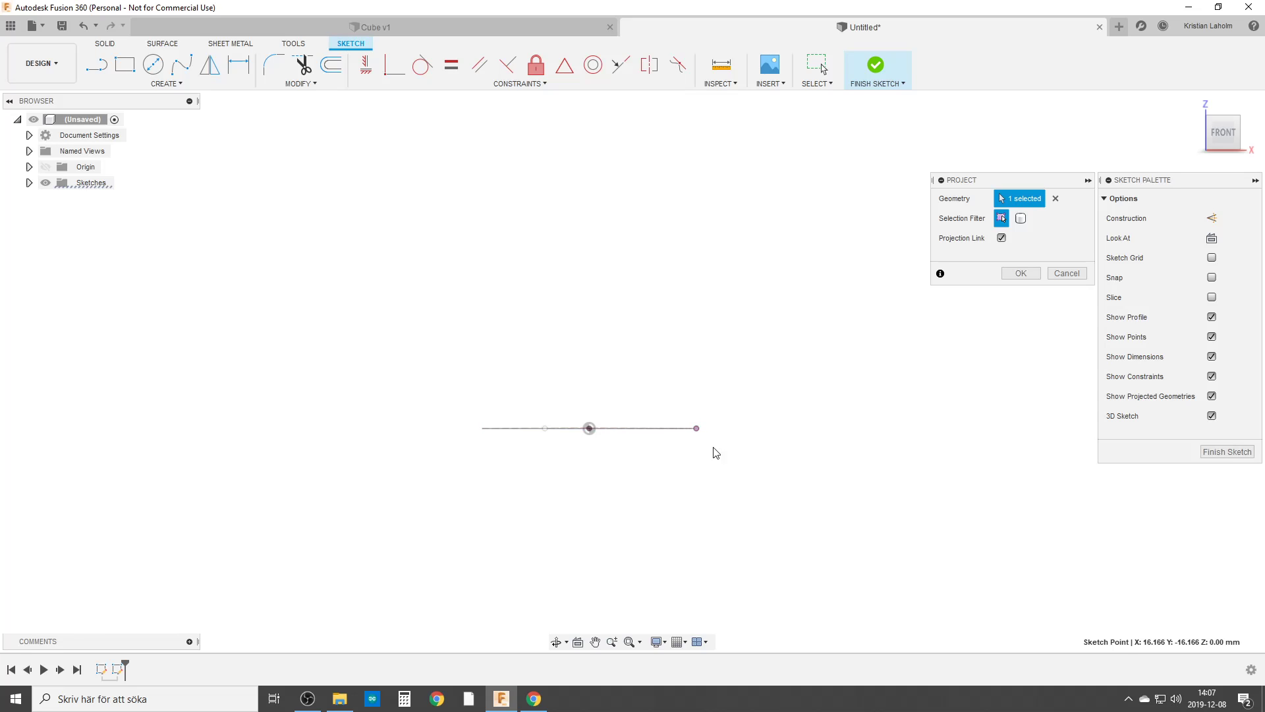
pyautogui.click(482, 429)
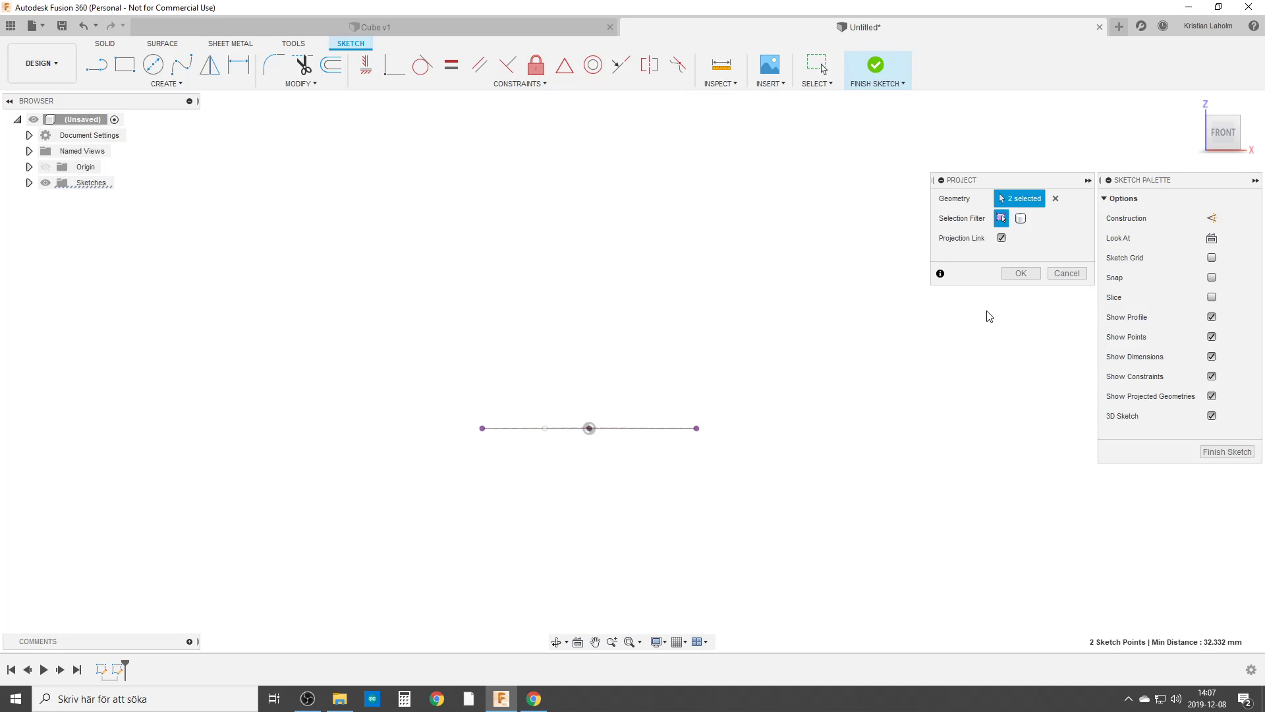
pyautogui.click(1021, 272)
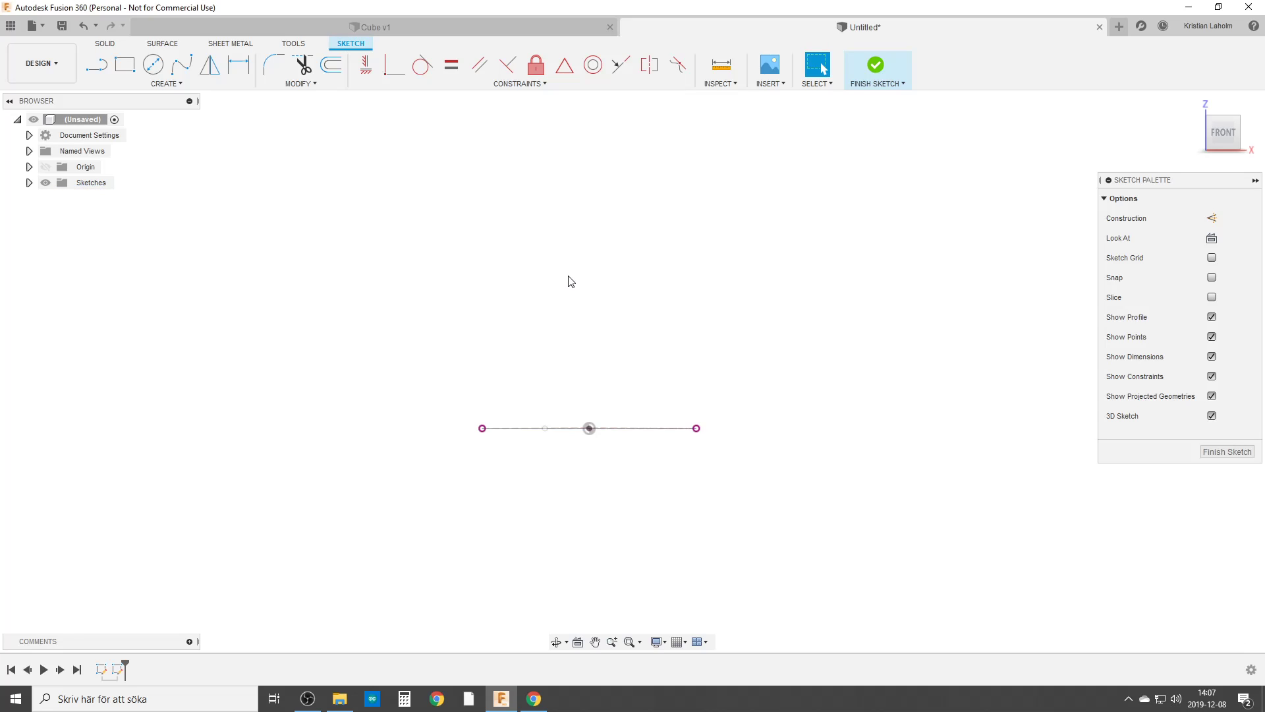
# Draw a construction circle centred on the right point, passing through the left point
pyautogui.press('c')
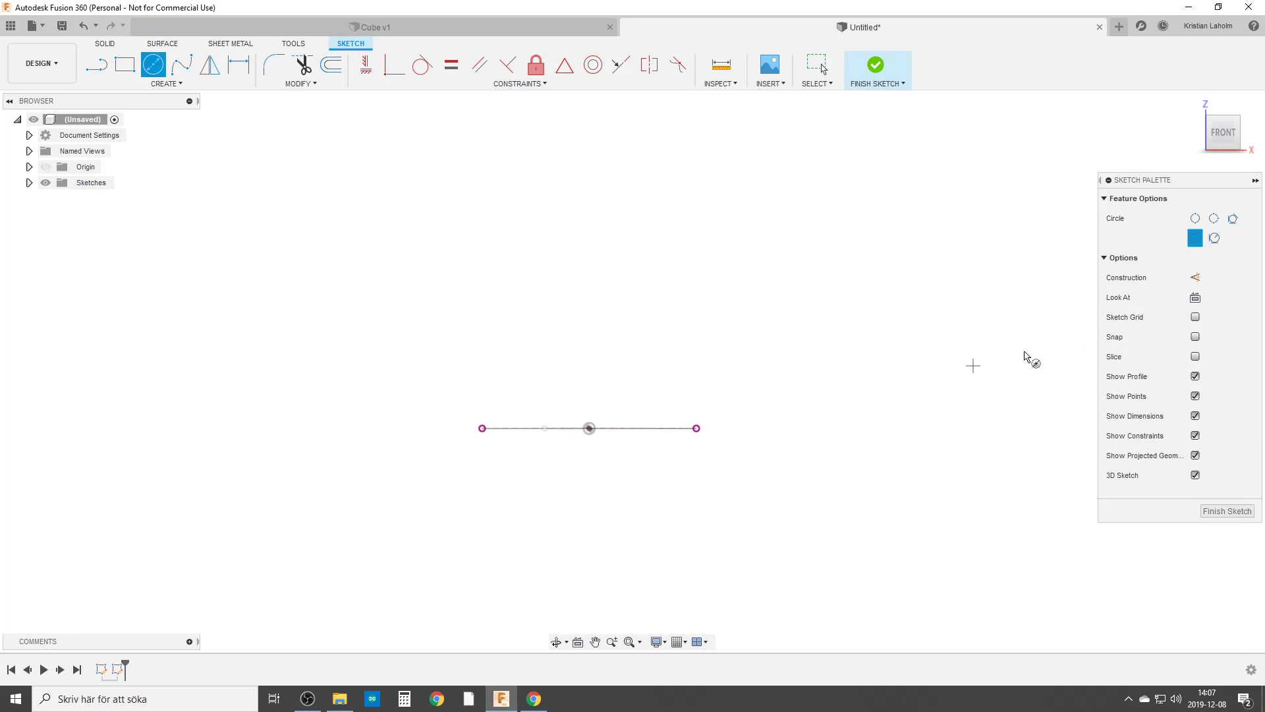
pyautogui.click(1197, 278)
pyautogui.click(696, 429)
pyautogui.click(483, 428)
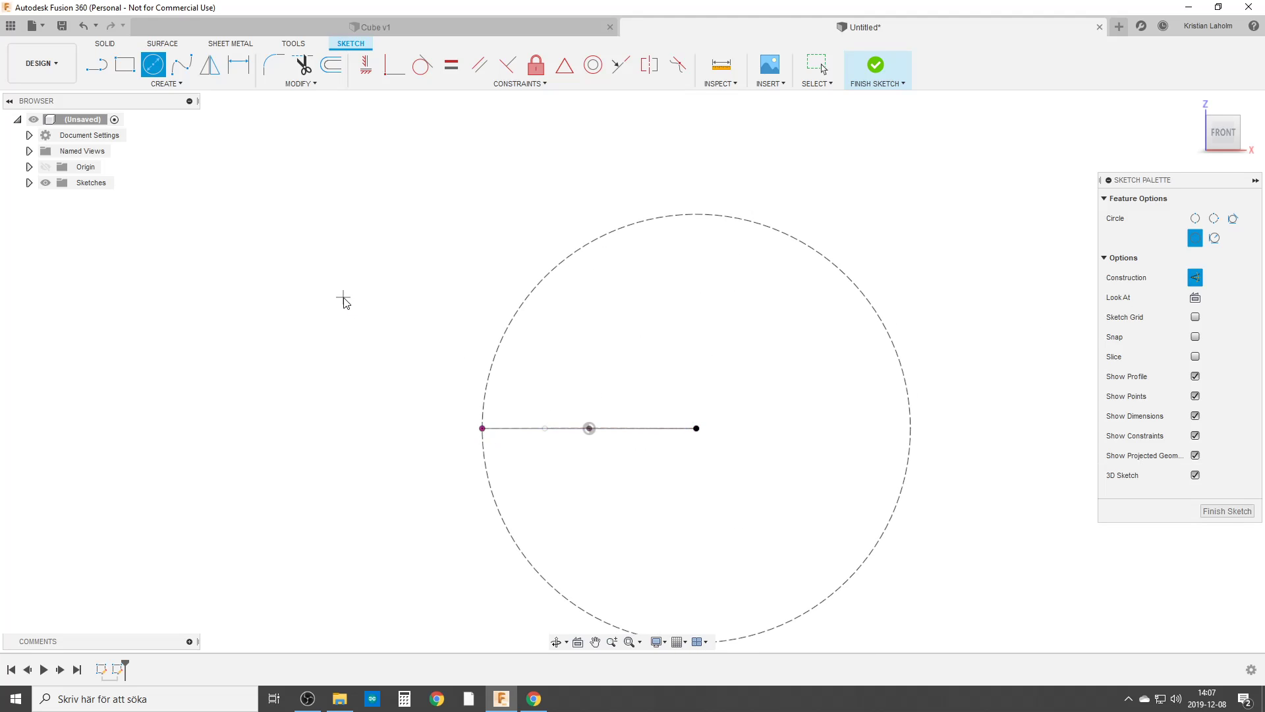
# Draw a vertical construction line from the right point up to the circle
pyautogui.press('l')
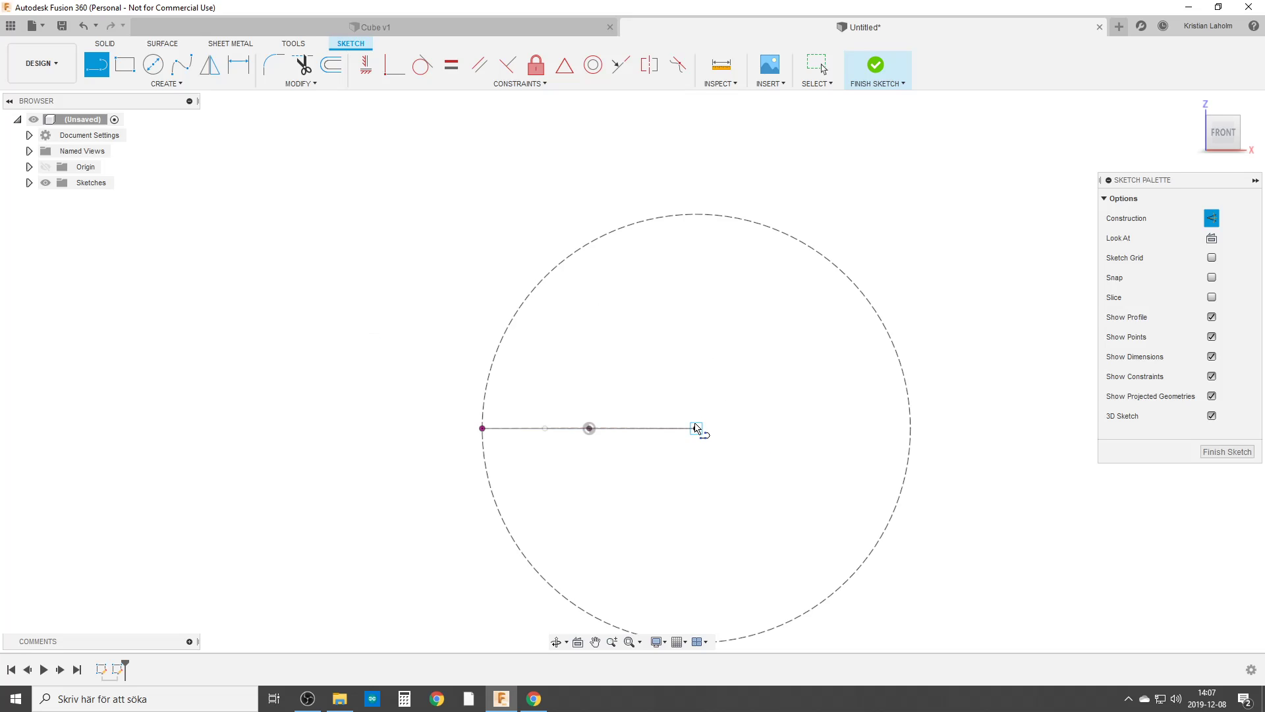
pyautogui.click(695, 428)
pyautogui.doubleClick(635, 224)
pyautogui.click(367, 65)
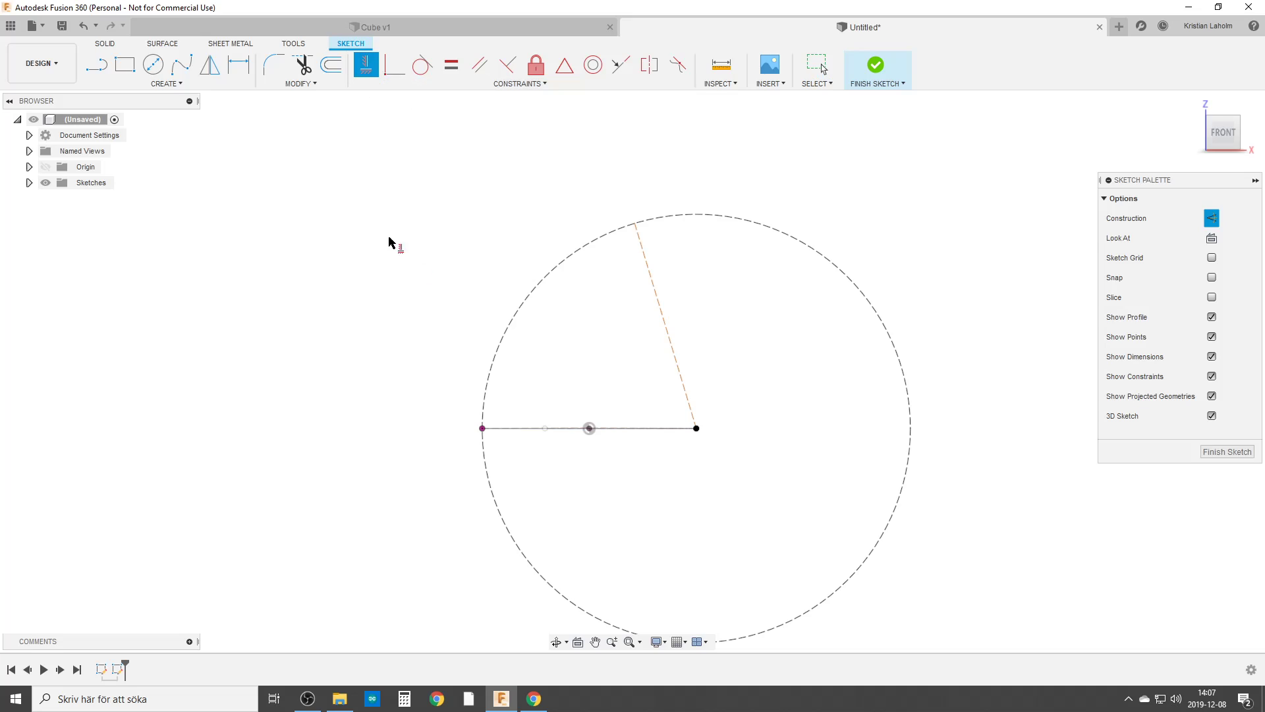
pyautogui.click(665, 332)
# Extrude the square To Object, up to the vertical construction line's top point
pyautogui.click(1235, 455)
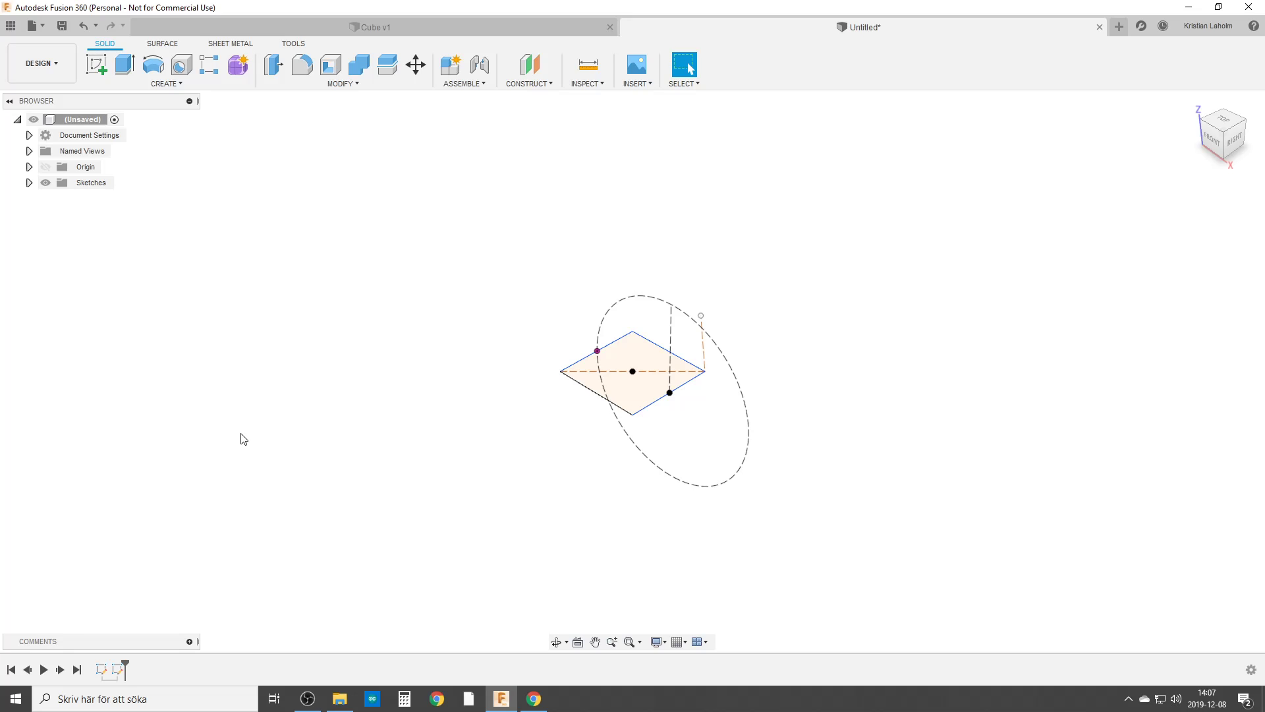
pyautogui.press('e')
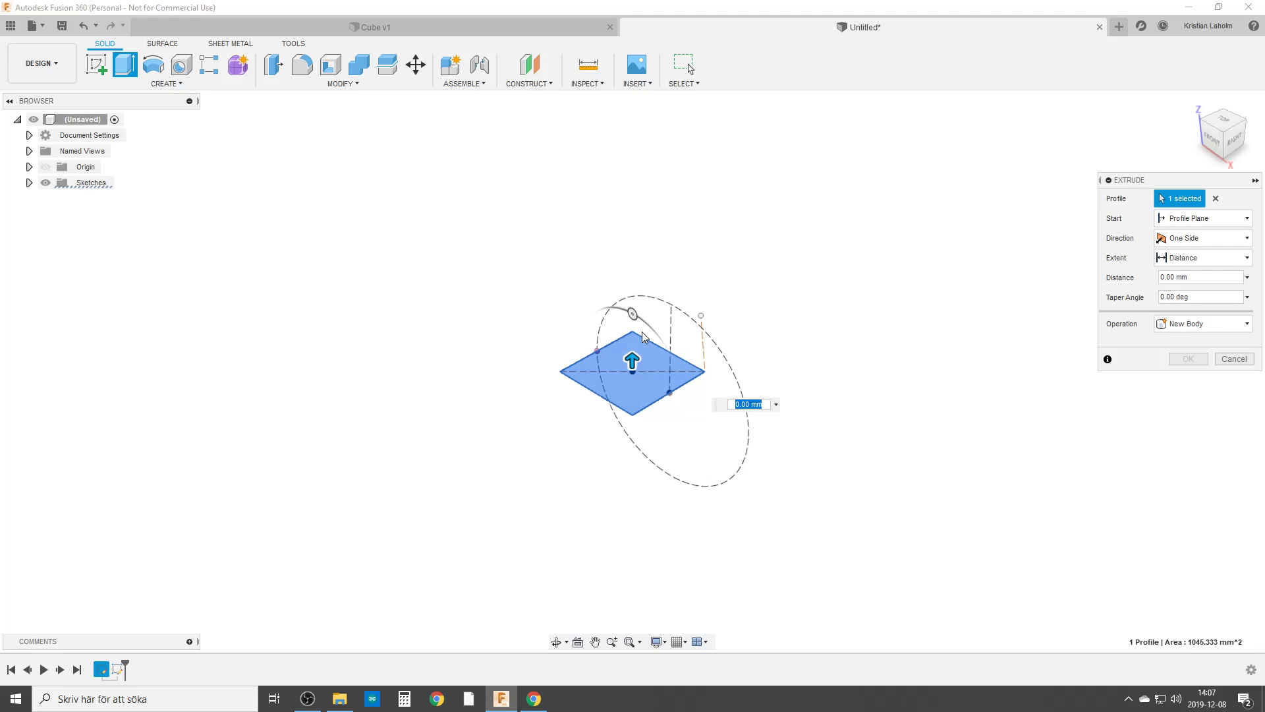
pyautogui.click(1203, 257)
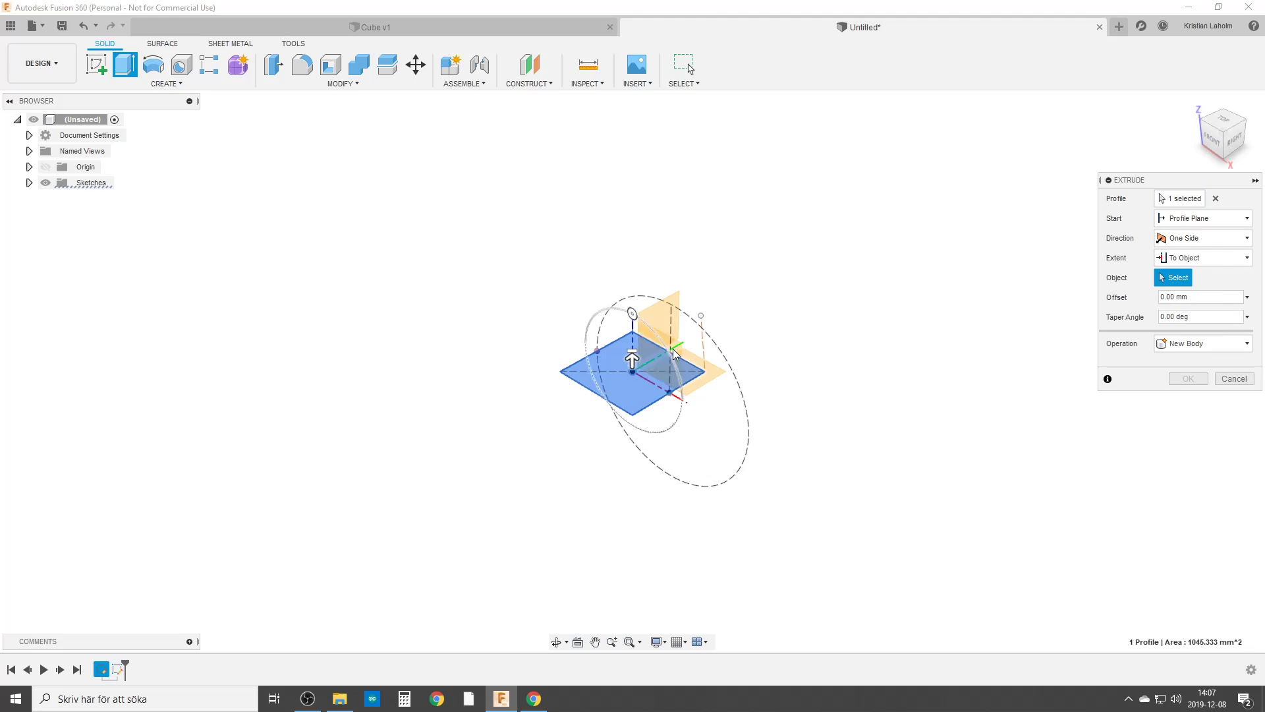
pyautogui.scroll(5, 671, 283)
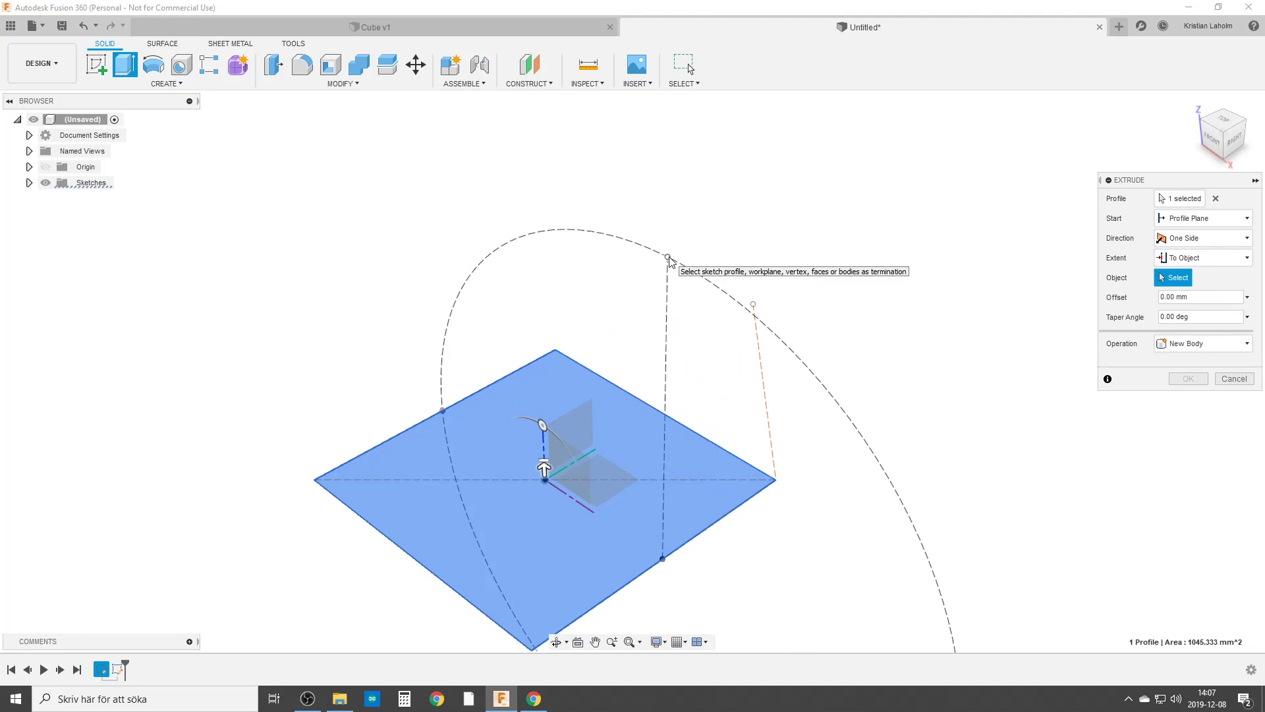
pyautogui.click(668, 257)
pyautogui.click(1189, 398)
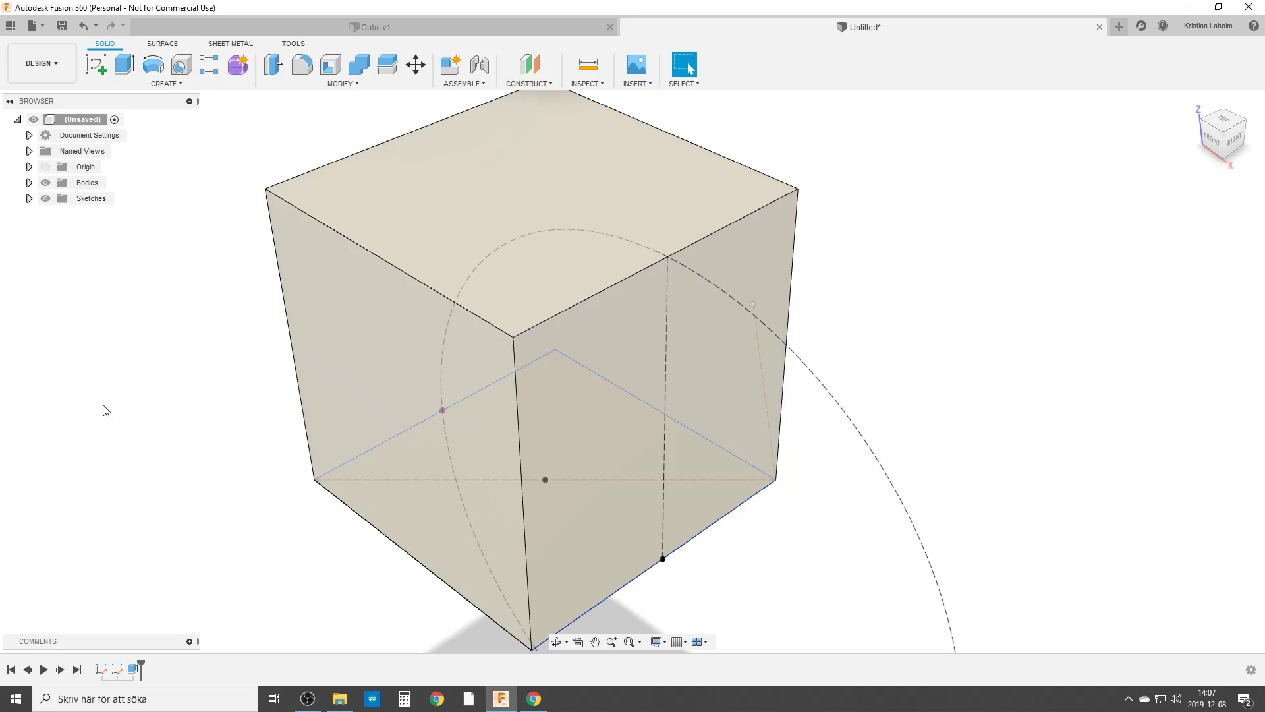
pyautogui.scroll(-3, 121, 474)
pyautogui.keyDown('shift'); pyautogui.moveTo(279, 469); pyautogui.dragTo(565, 417, button='middle'); pyautogui.keyUp('shift')
# Fit the cube in view, hide the sketches, and measure its bottom-left to top-right diagonal: 56.00 mm
pyautogui.press('F6')
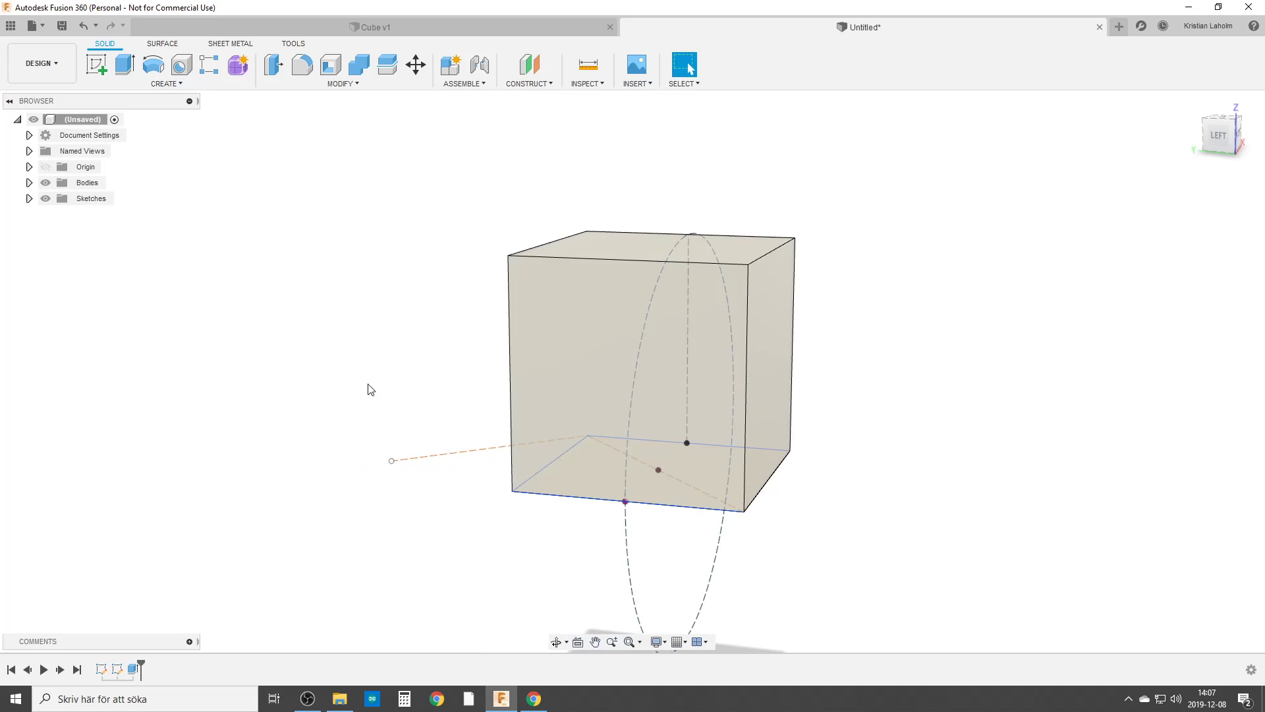
pyautogui.click(45, 198)
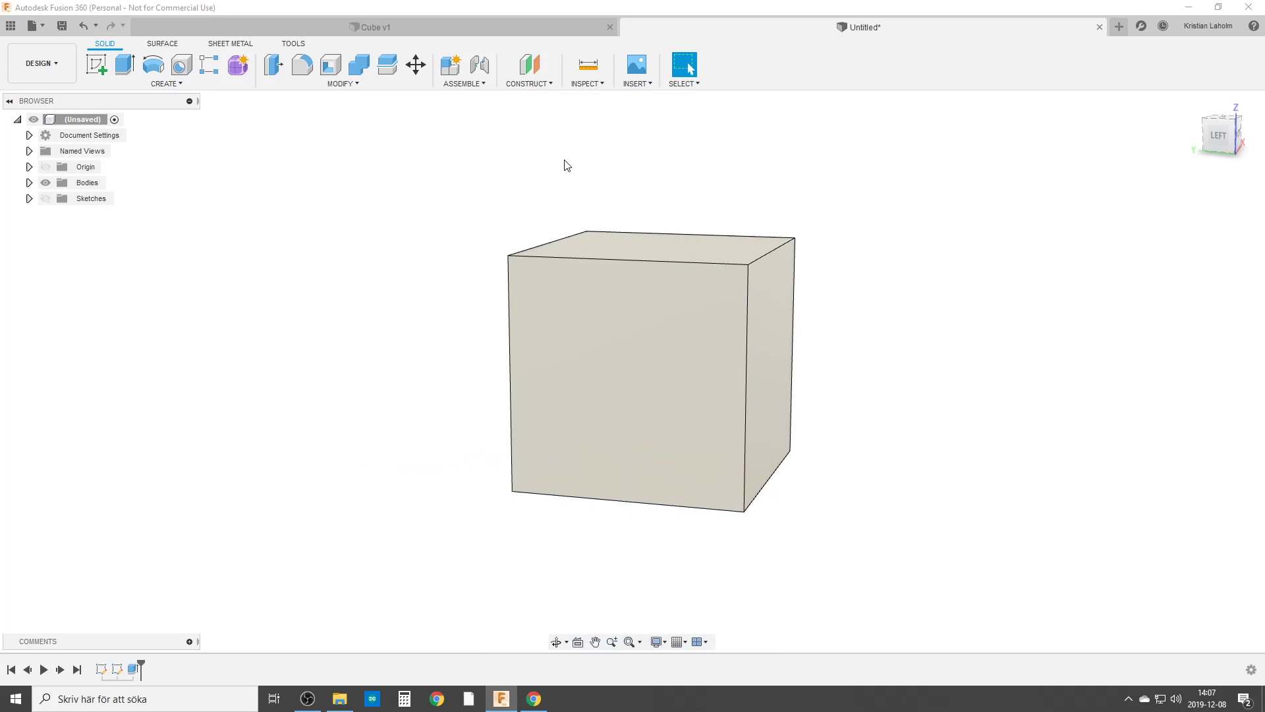
pyautogui.click(585, 66)
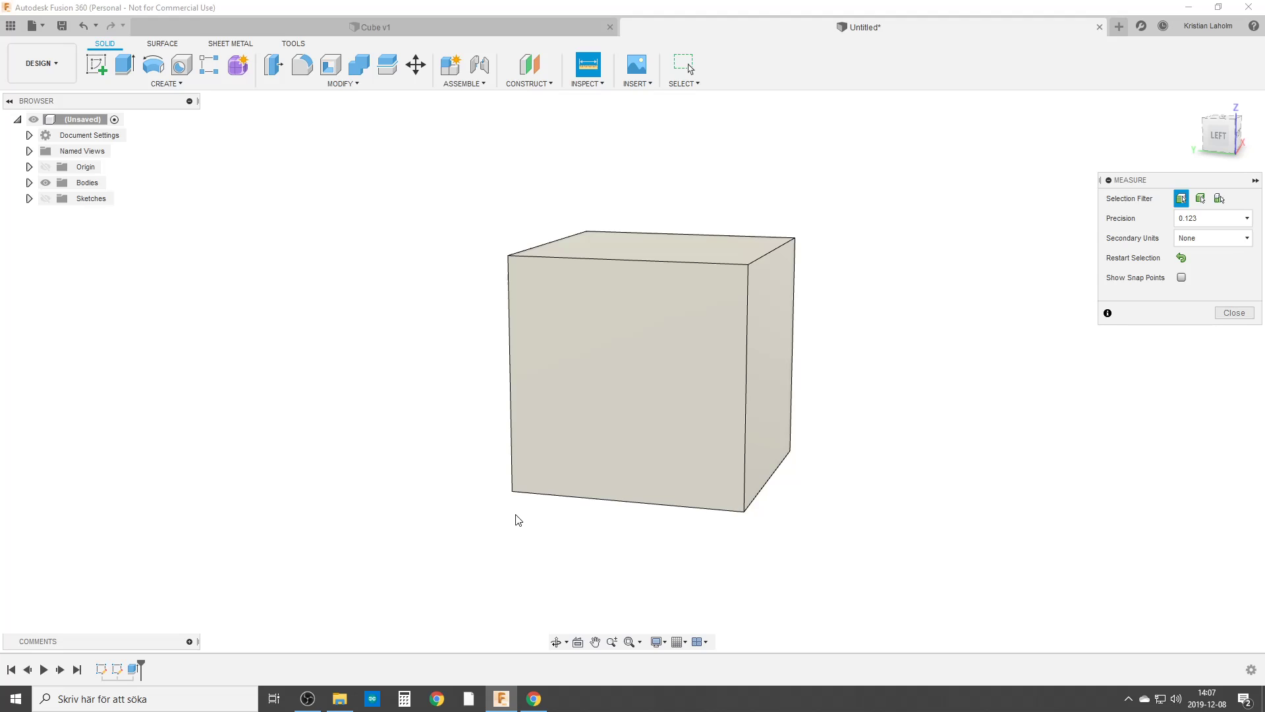
pyautogui.click(511, 493)
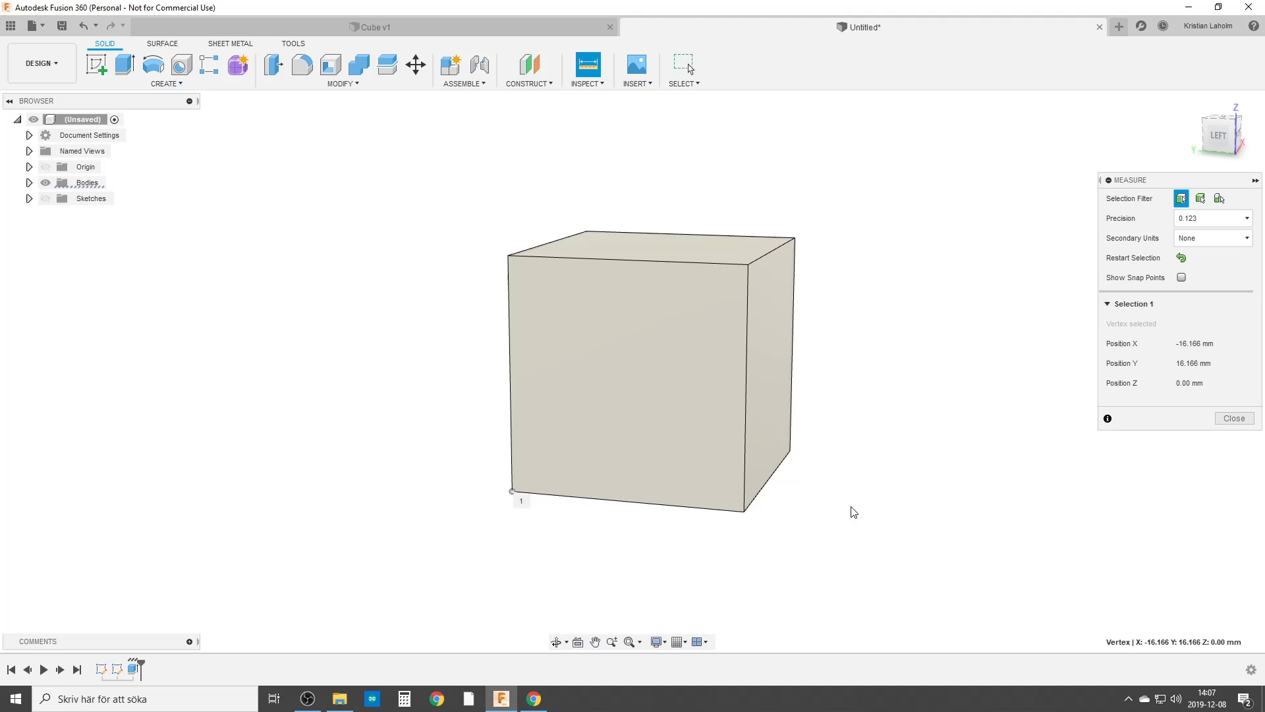
pyautogui.click(795, 238)
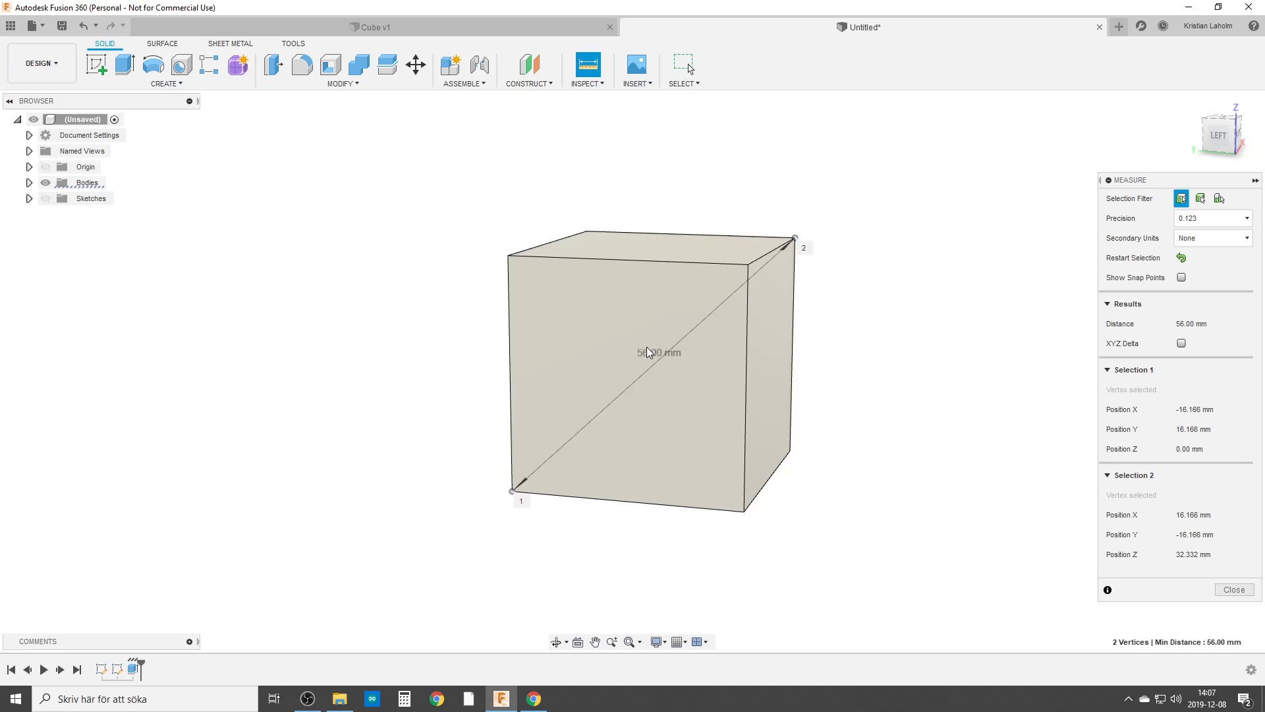
pyautogui.click(1229, 590)
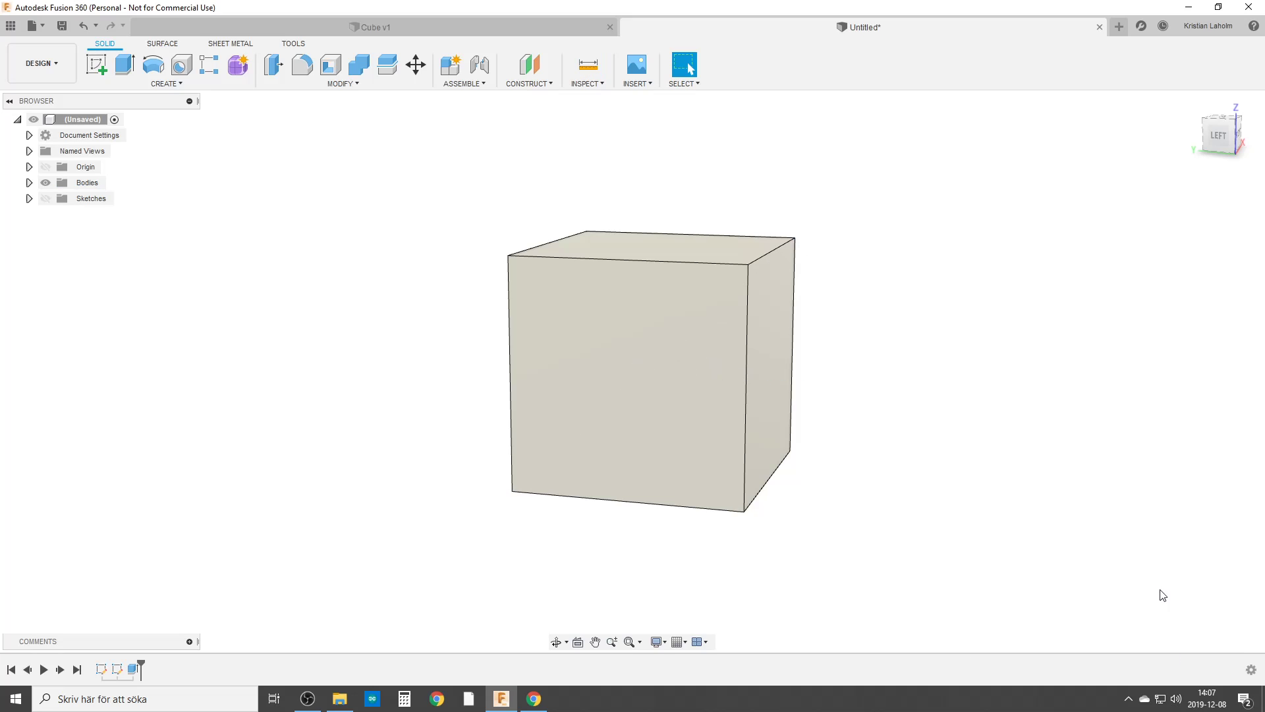
# Reopen the sketch, change the 56.00 diagonal dimension to 235.7 mm, and finish the sketch
pyautogui.doubleClick(101, 669)
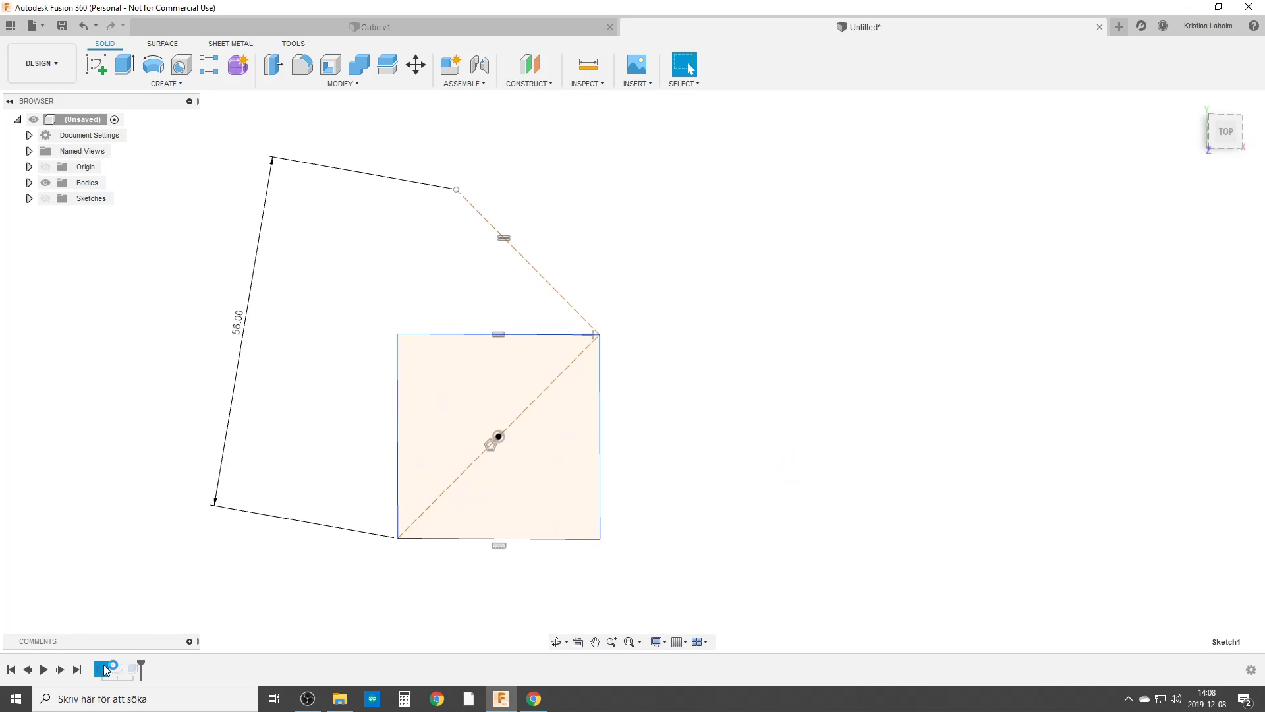
pyautogui.doubleClick(243, 325)
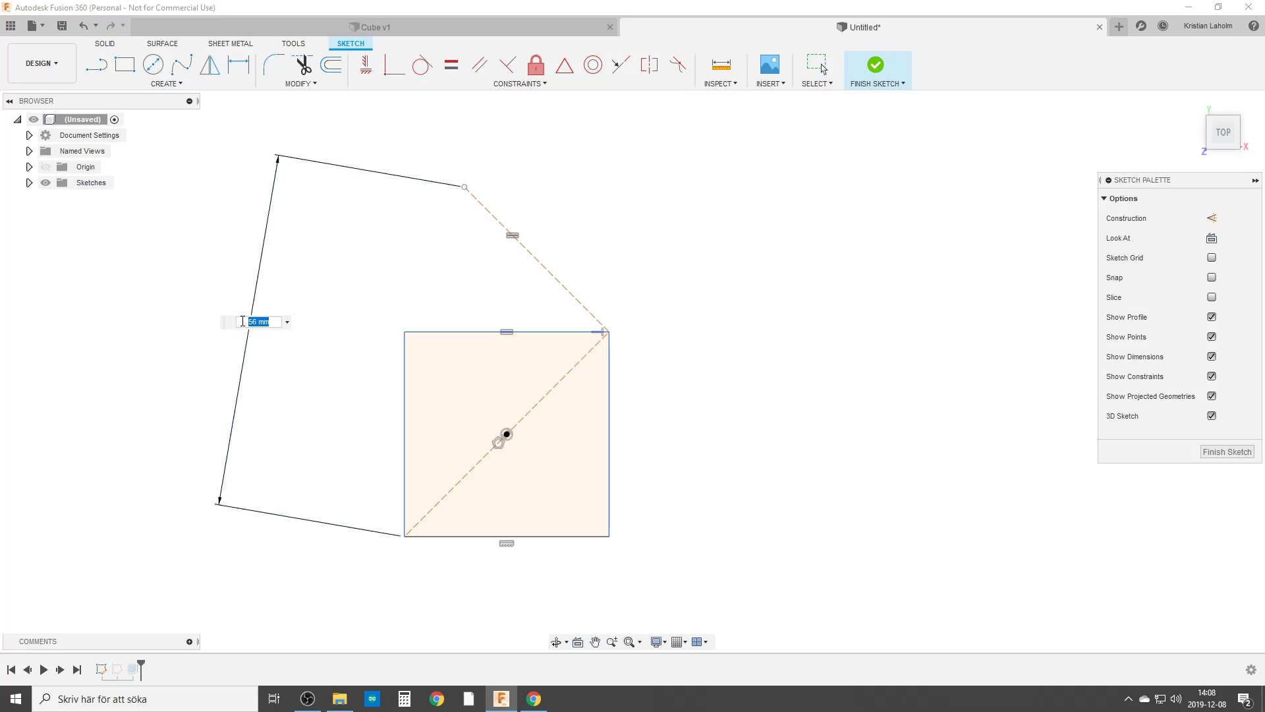
pyautogui.write('235,7')
pyautogui.press('Return')
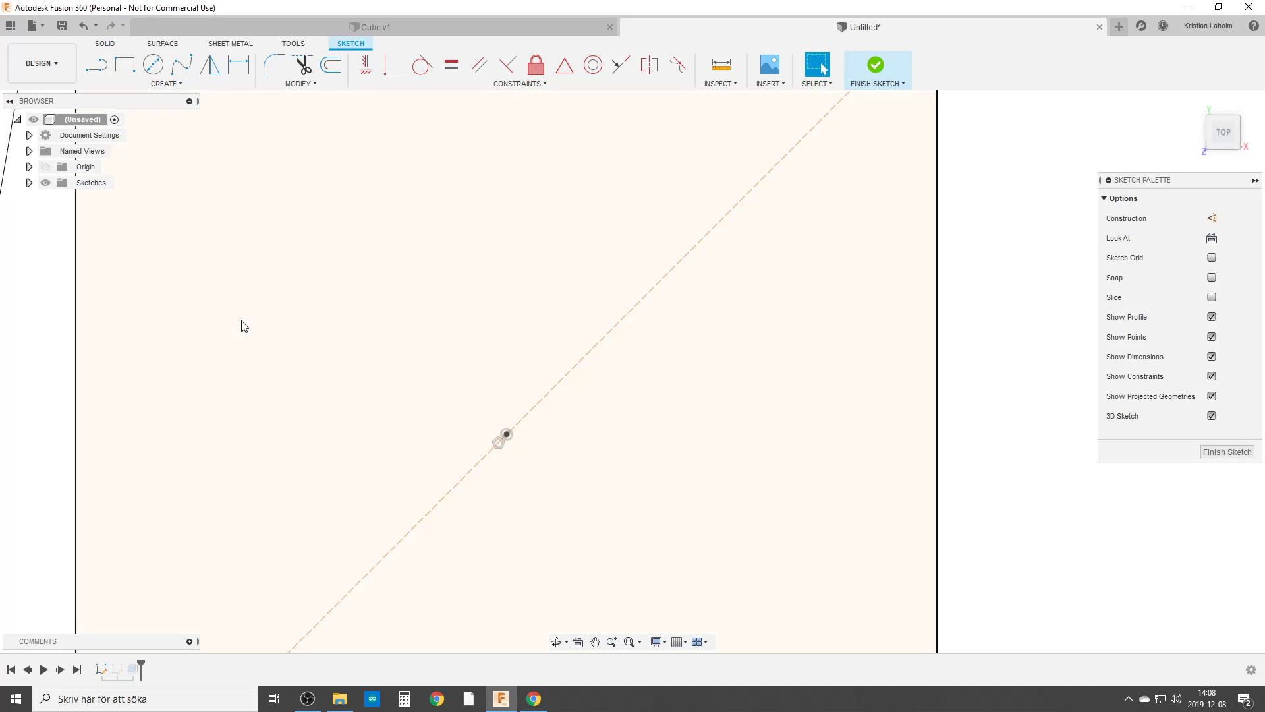
pyautogui.click(1230, 452)
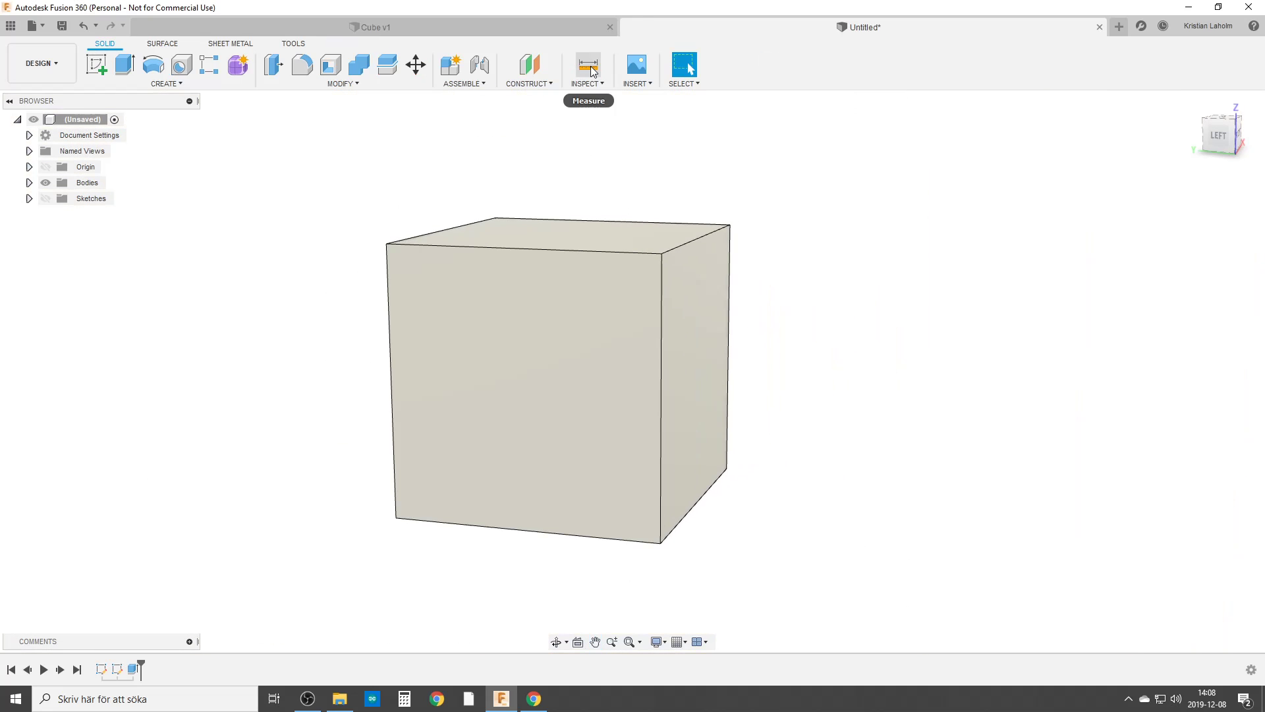
# Measure from the bottom-left vertex to the opposite top-right vertex, reading 235.70 mm
pyautogui.click(587, 64)
pyautogui.click(396, 519)
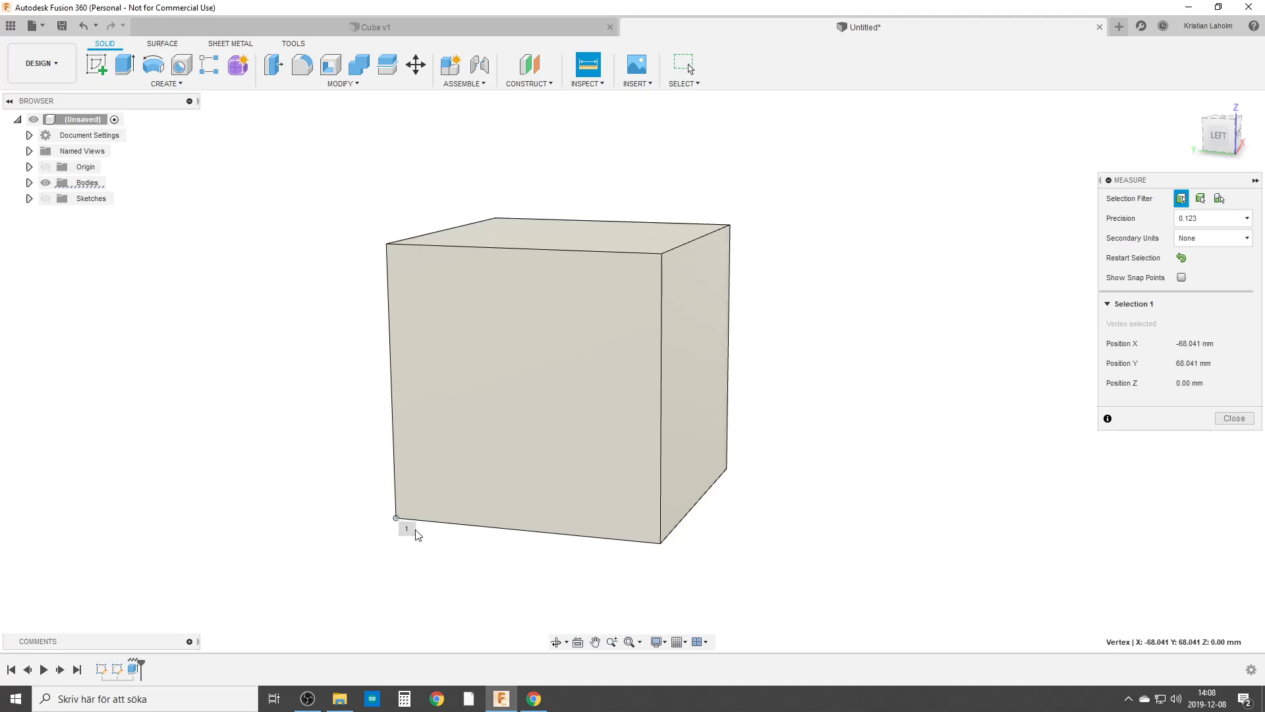
pyautogui.click(729, 225)
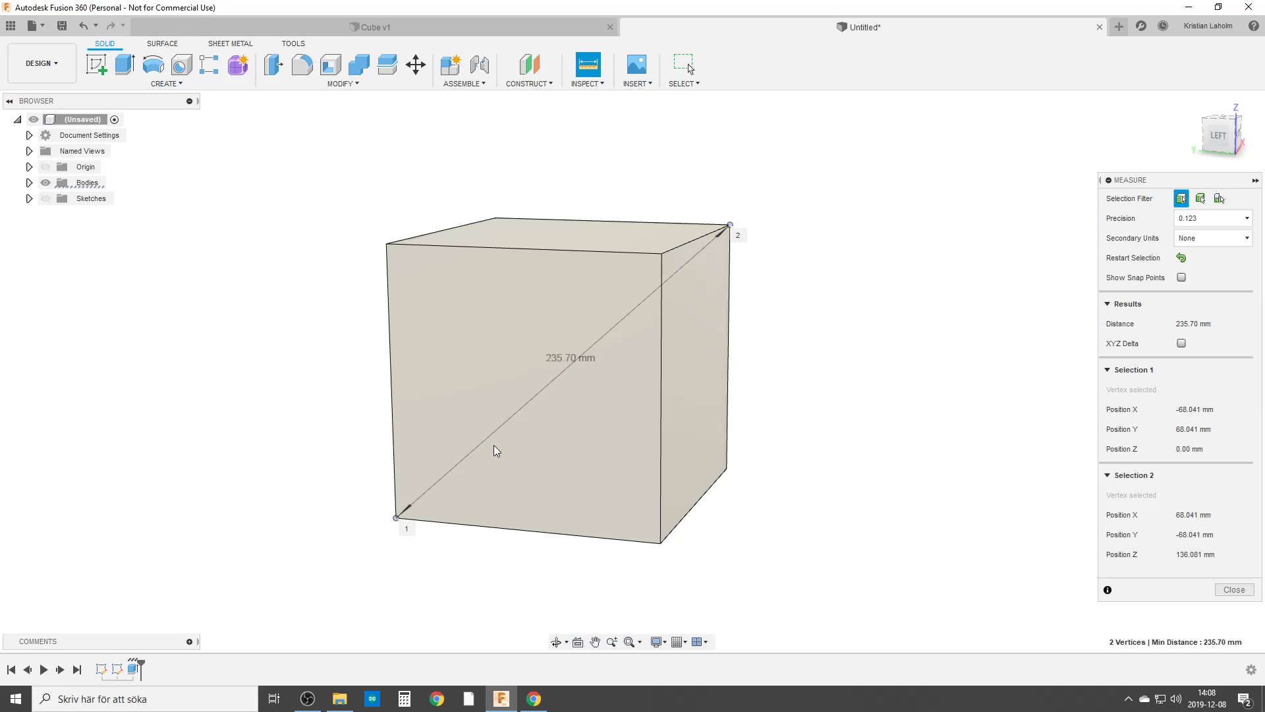
pyautogui.moveTo(496, 451)
pyautogui.keyDown('shift'); pyautogui.mouseDown(button='middle')
pyautogui.moveTo(582, 443)
pyautogui.moveTo(465, 443)
pyautogui.moveTo(494, 466)
pyautogui.moveTo(530, 412)
pyautogui.moveTo(489, 449)
pyautogui.mouseUp(button='middle'); pyautogui.keyUp('shift')
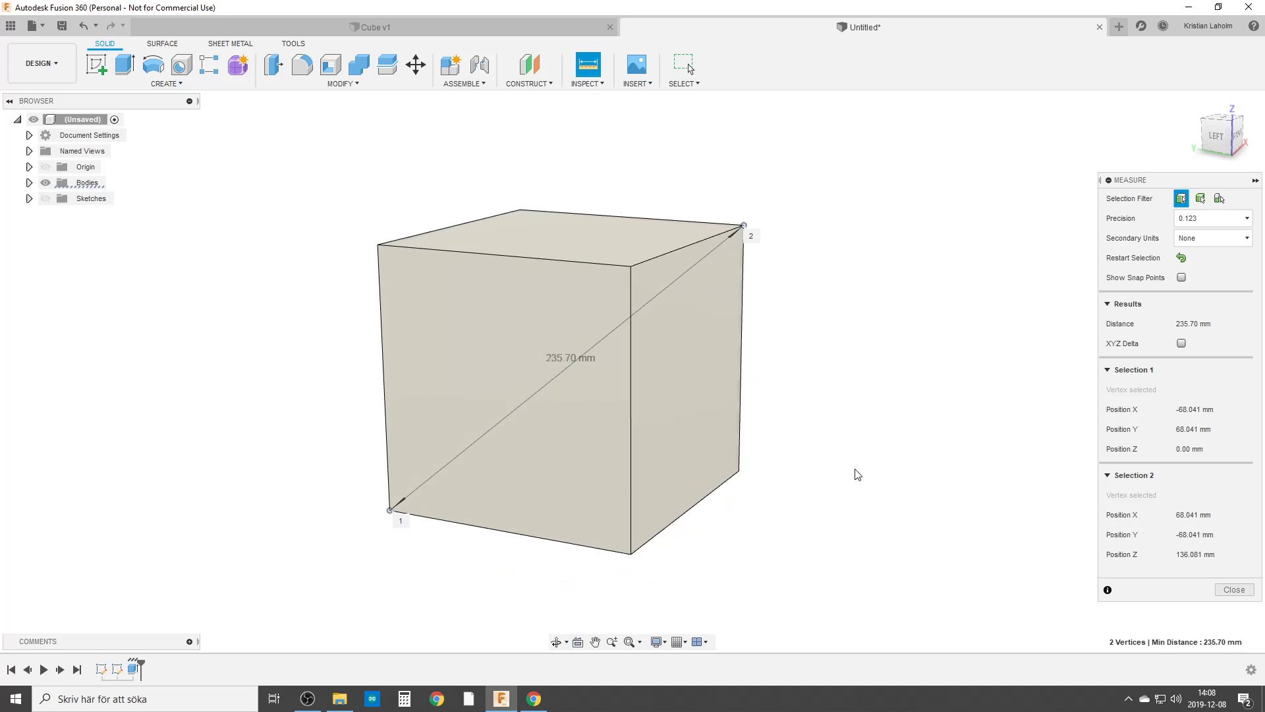